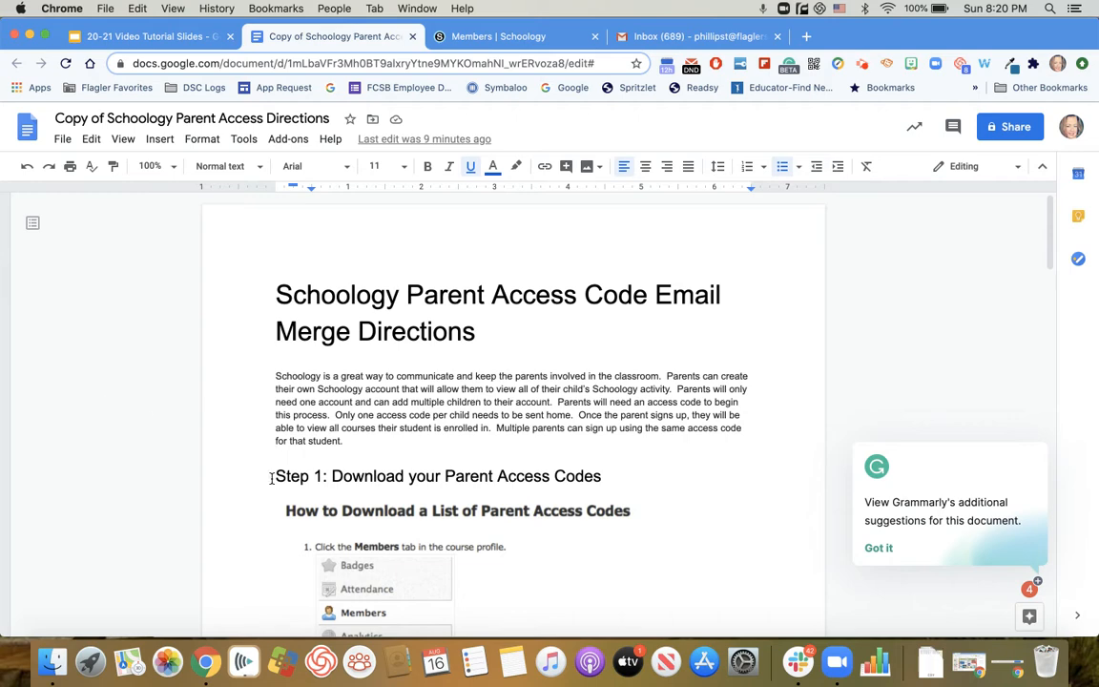
Download the parent access codes file from the Schoology course's Members page.
scroll(359, 468, "down", 5)
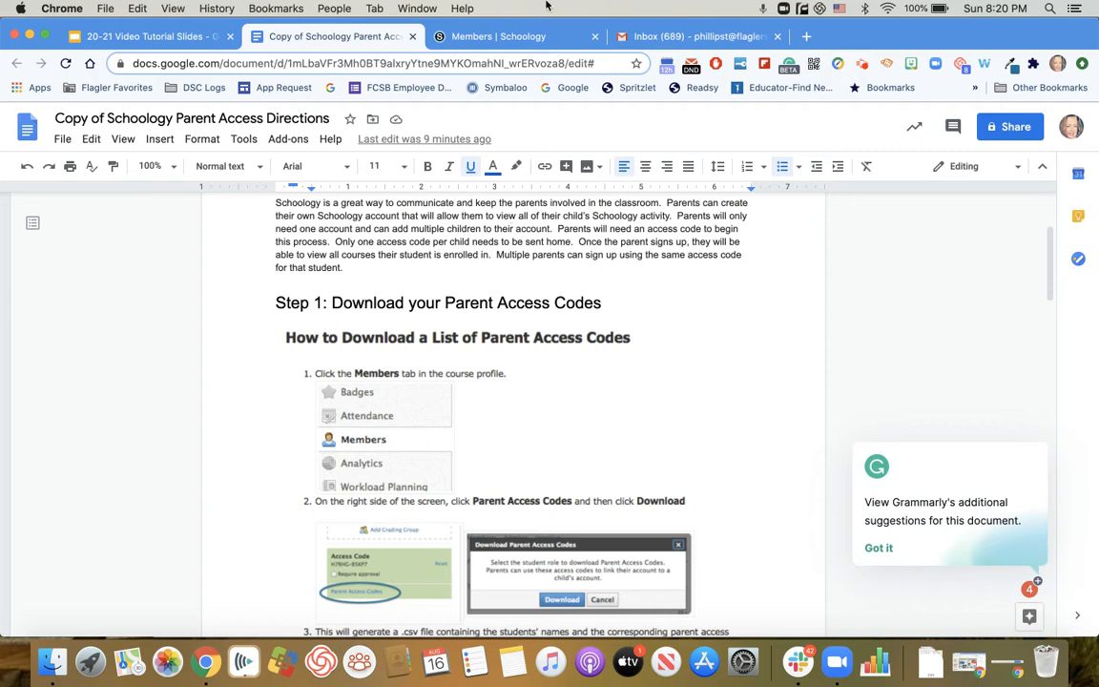
left_click(494, 38)
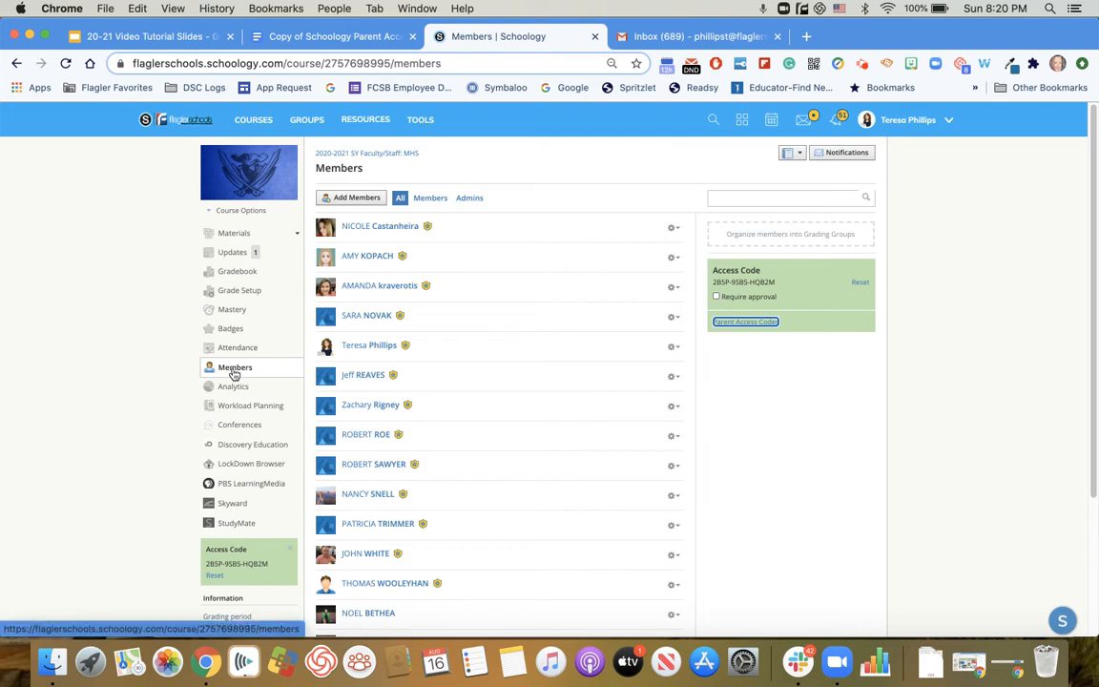
left_click(741, 324)
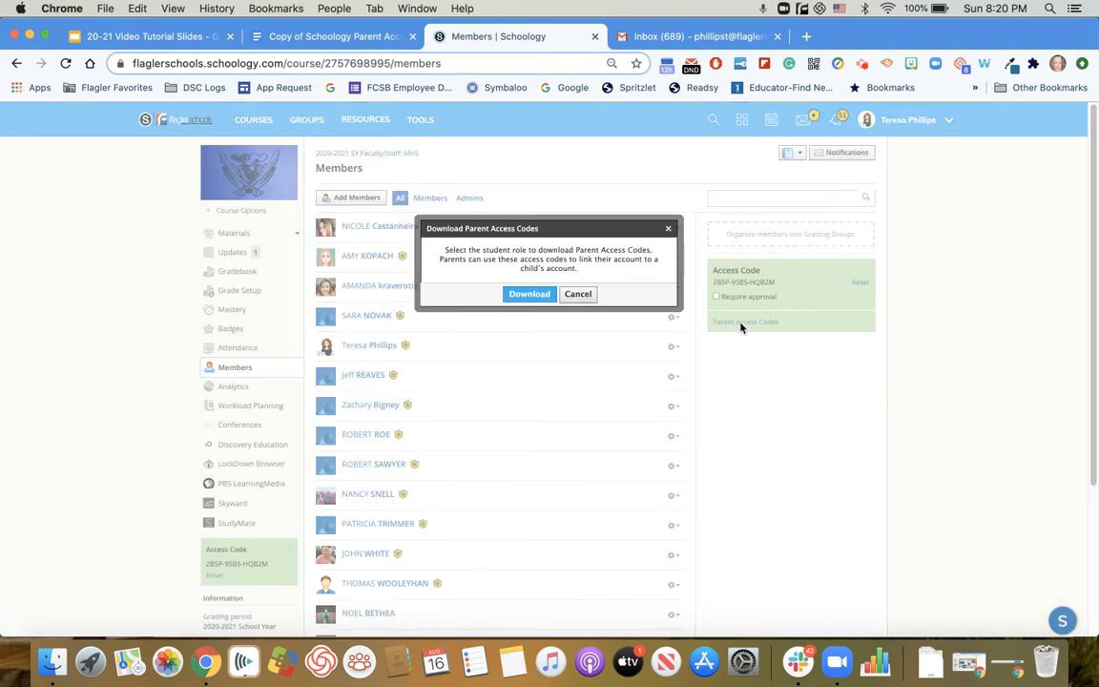
left_click(527, 295)
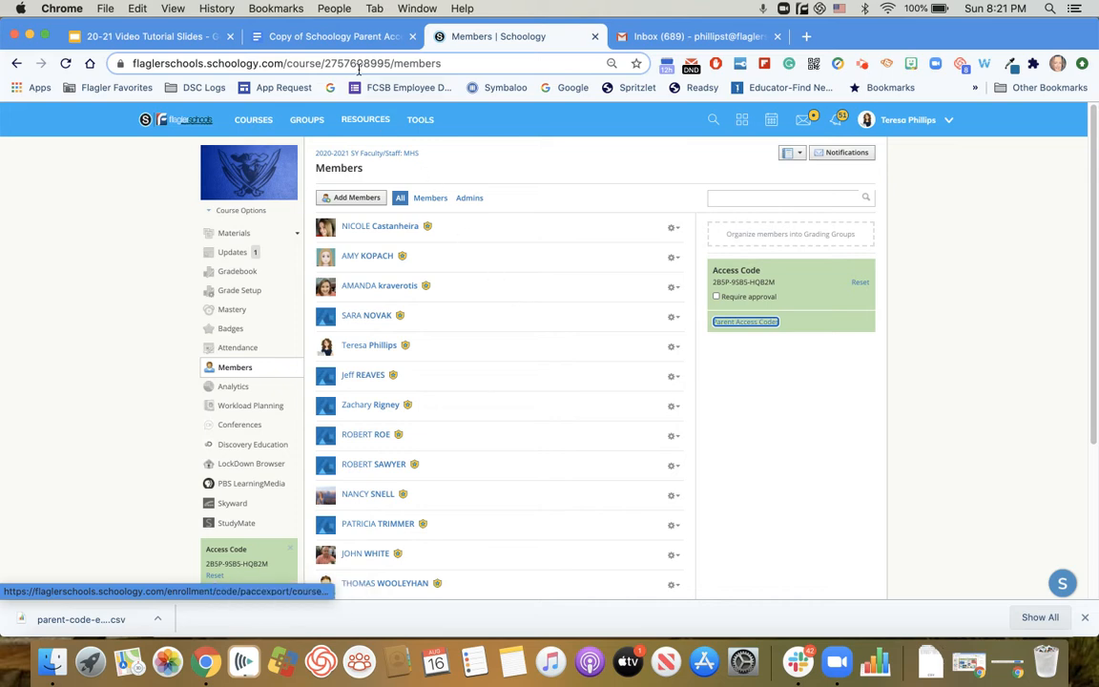
Make a copy of the Schoology Parent Code Email Merge Gmail/Sheets file linked under Step 2 of the directions document.
left_click(335, 41)
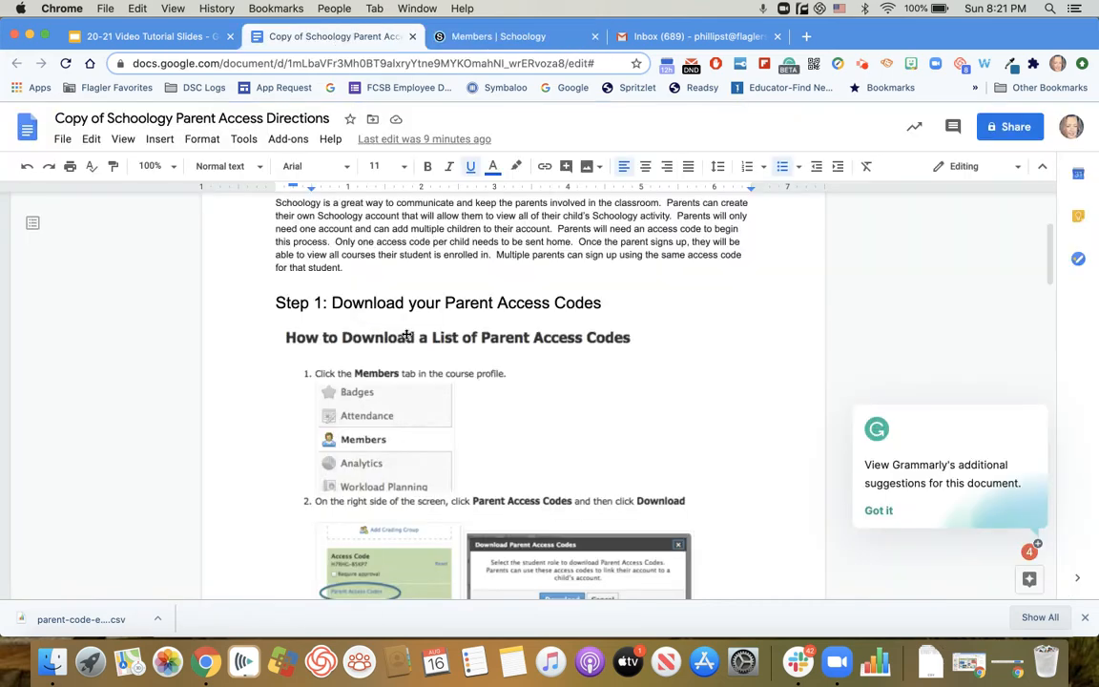
scroll(367, 315, "down", 5)
scroll(408, 348, "down", 5)
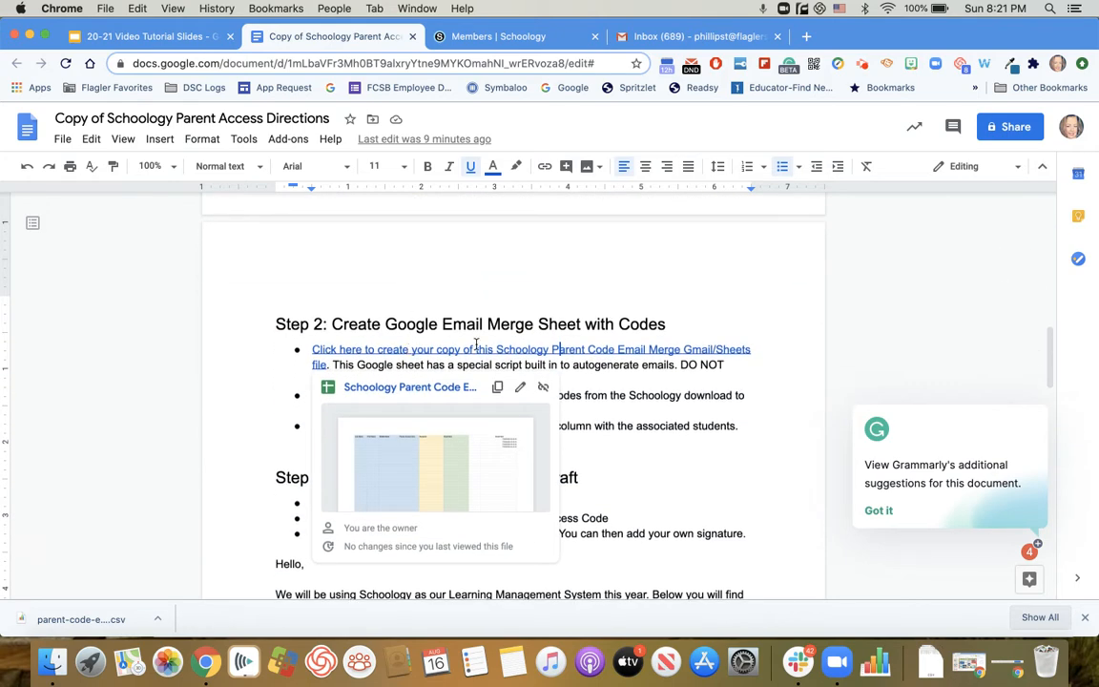
left_click(693, 318)
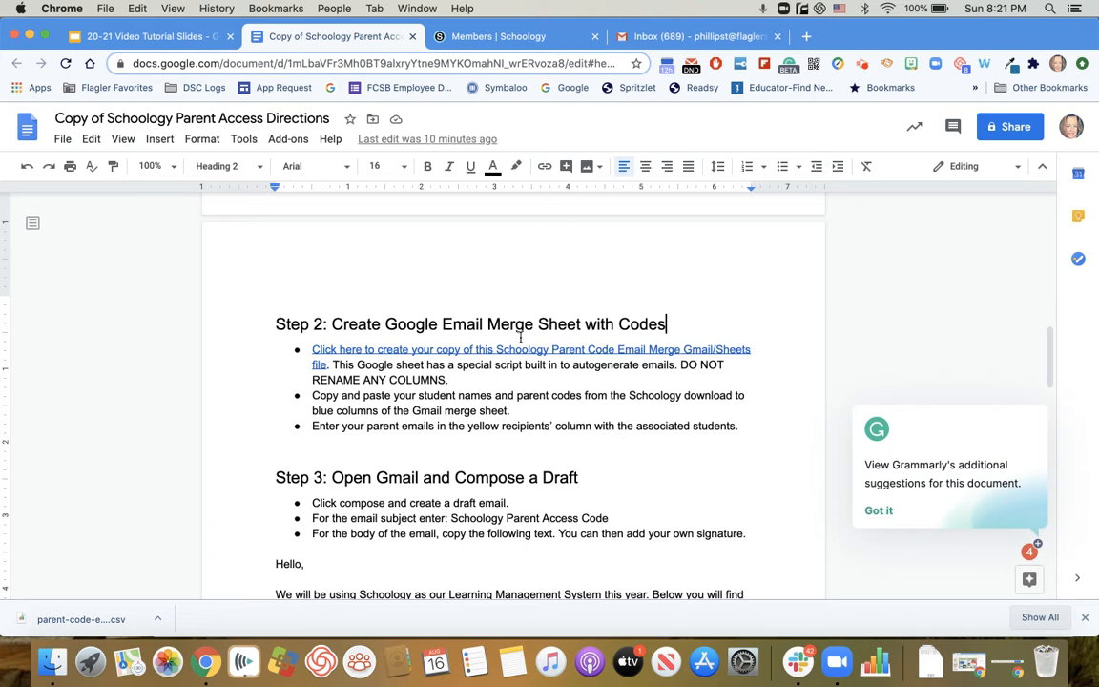
left_click(400, 351)
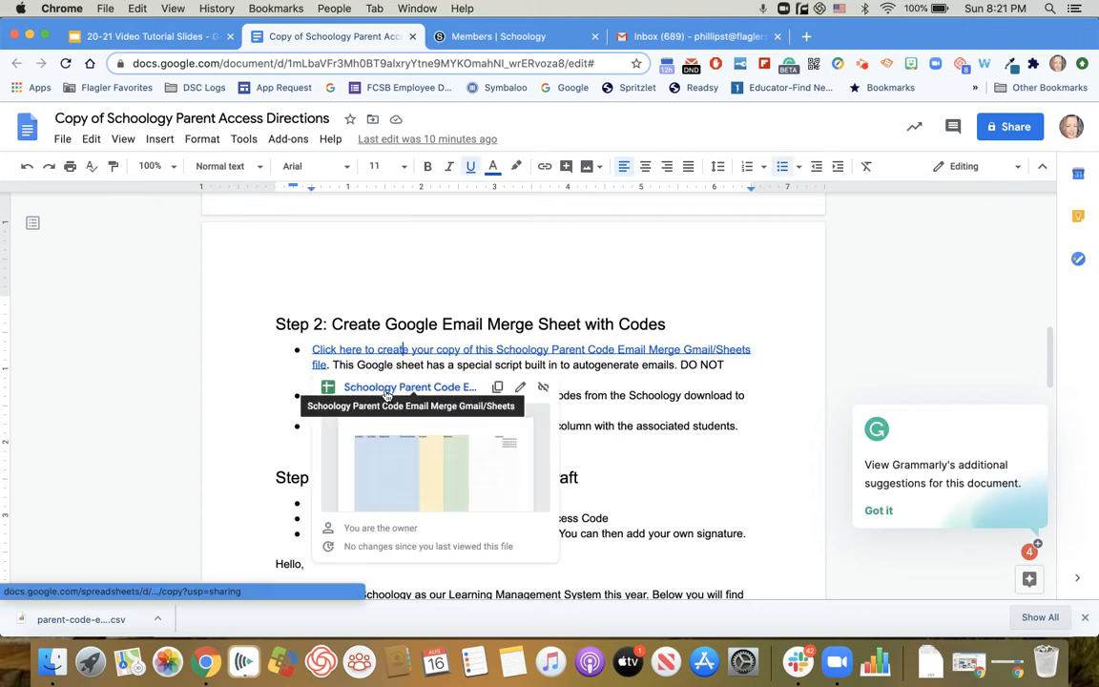
left_click(386, 391)
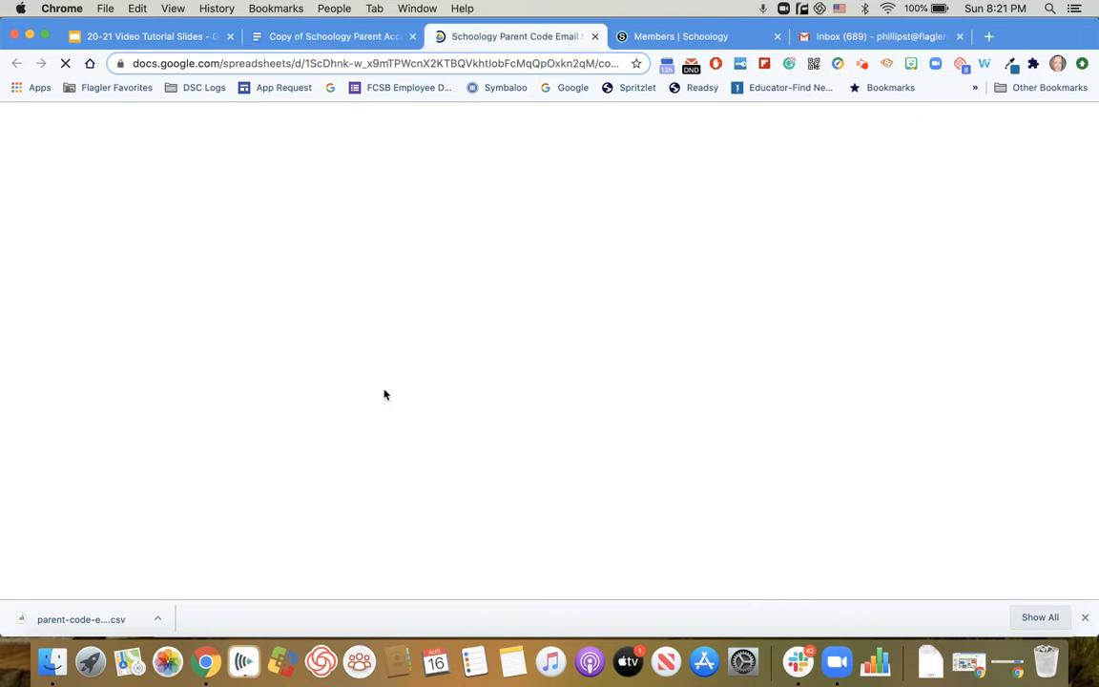
left_click(305, 382)
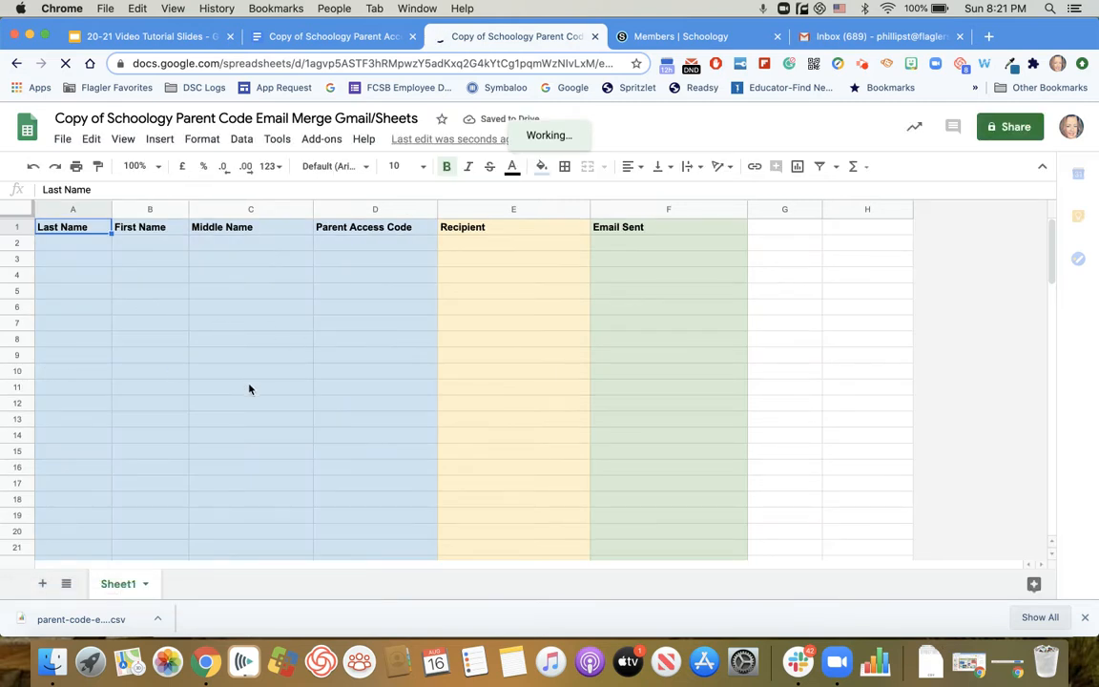
Copy the students' names and parent access codes from the downloaded CSV into the merge sheet's blue columns, starting at A2.
left_click(59, 620)
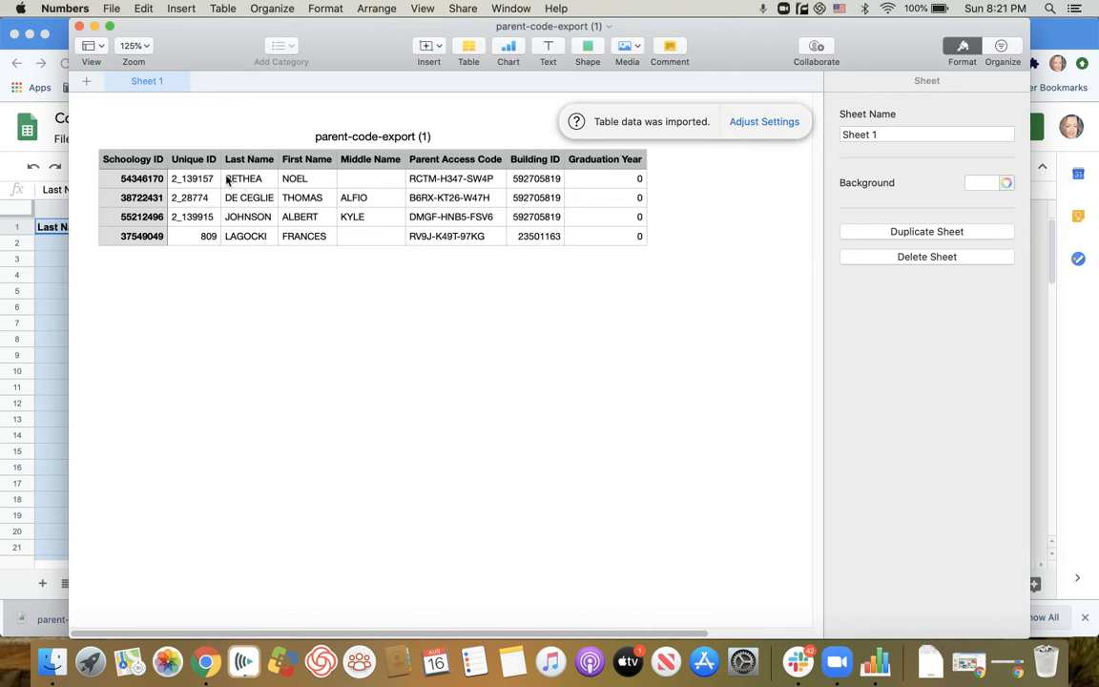
left_click_drag(227, 180, 438, 235)
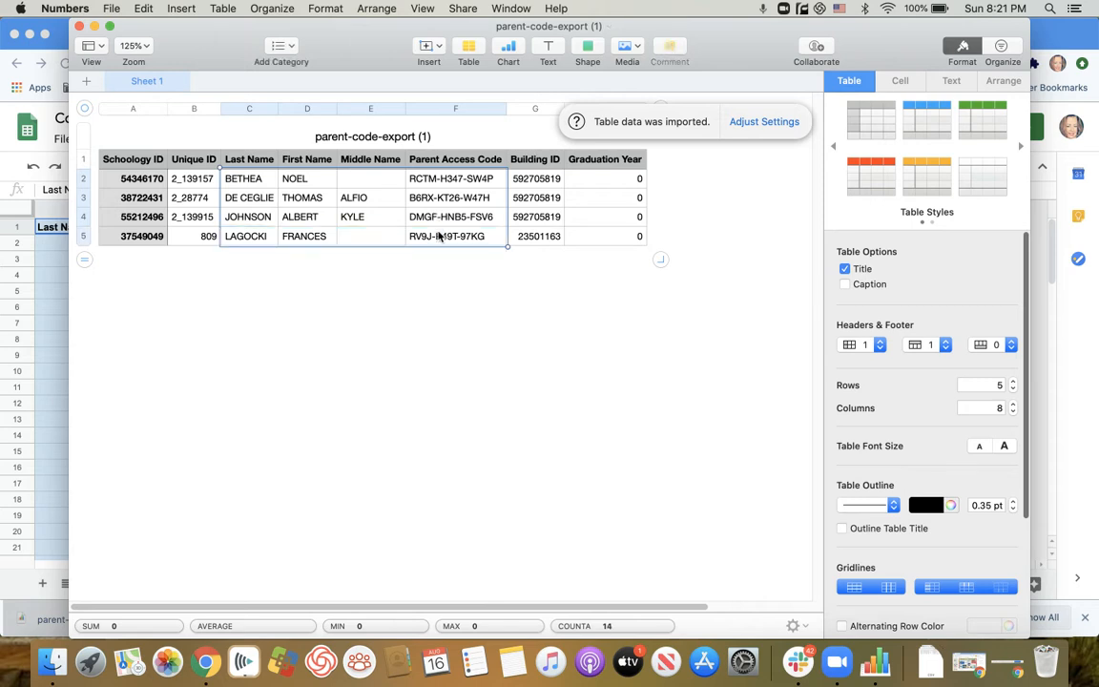
left_click(80, 29)
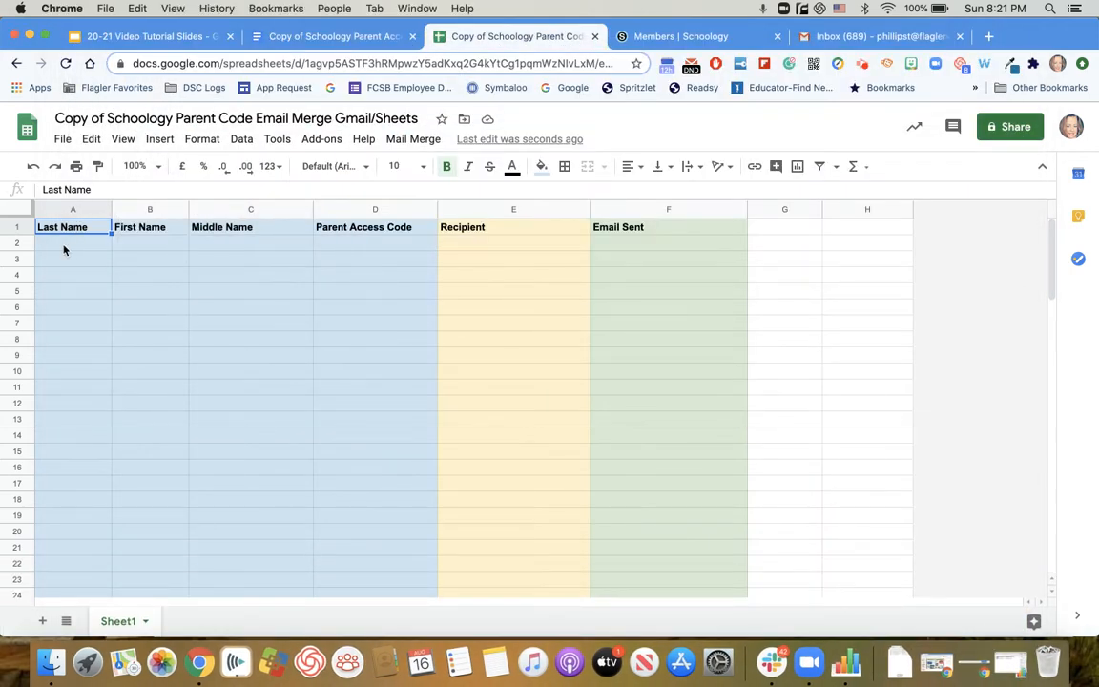
left_click(53, 249)
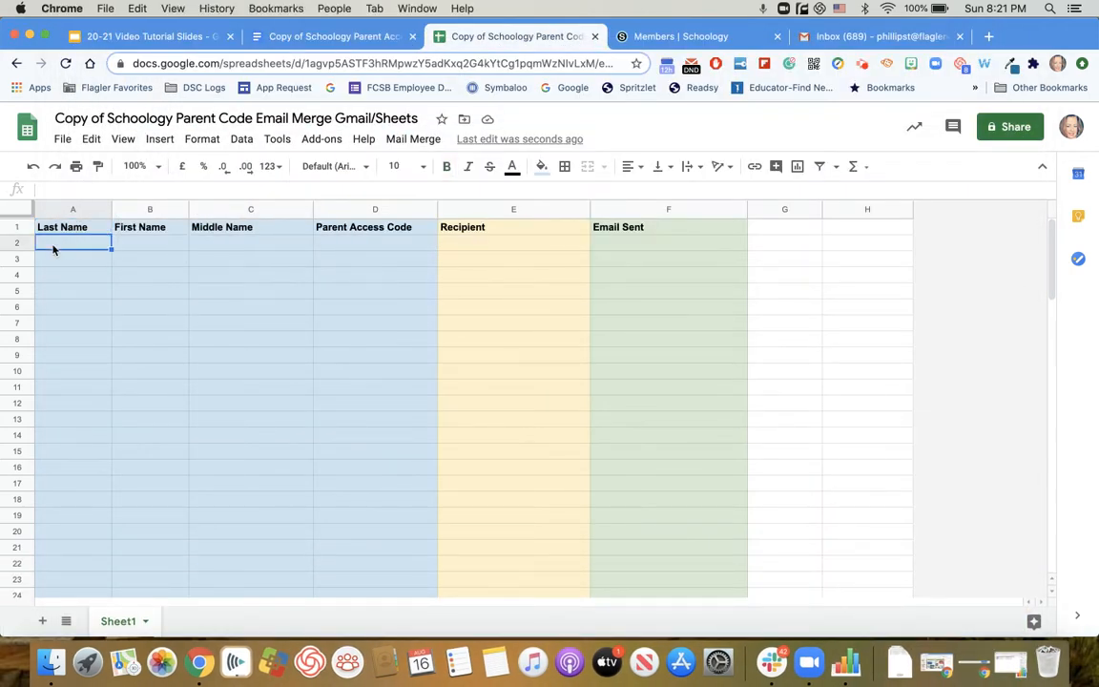
key("super+v")
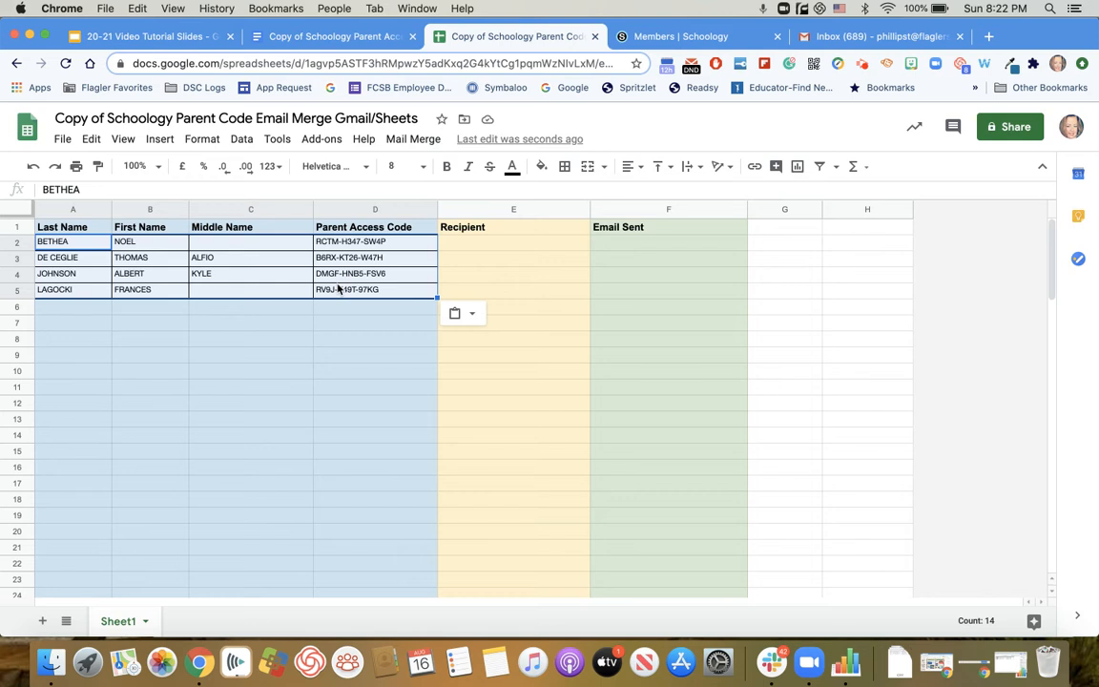
Enter the recipient's e-mail address for the first student in cell E2.
left_click(451, 245)
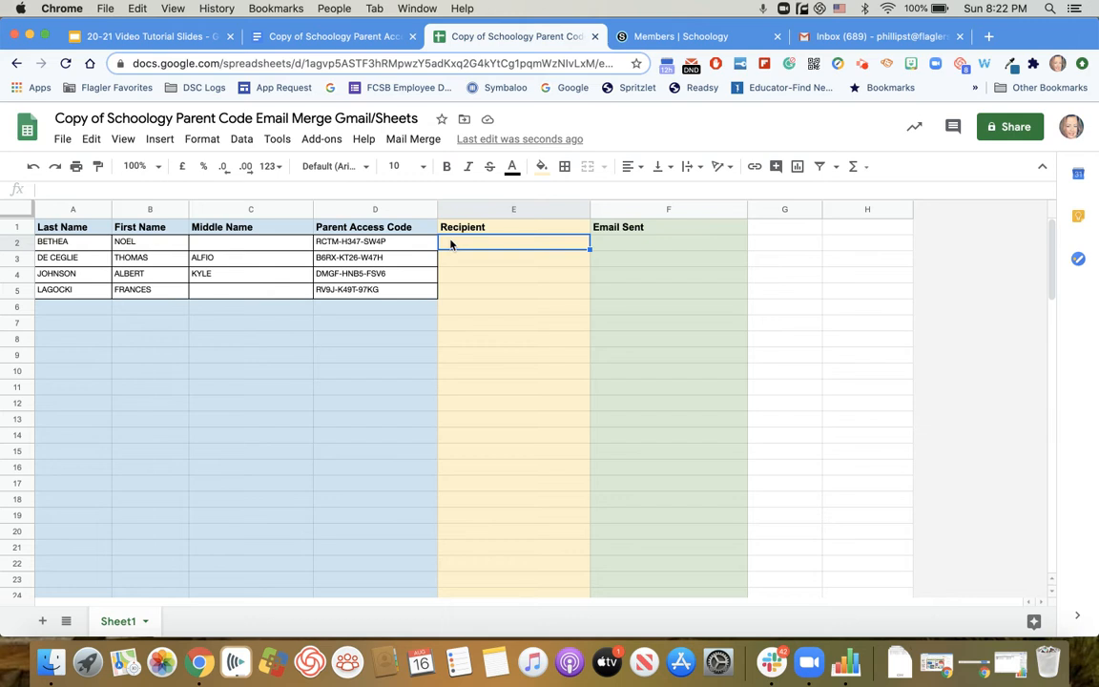
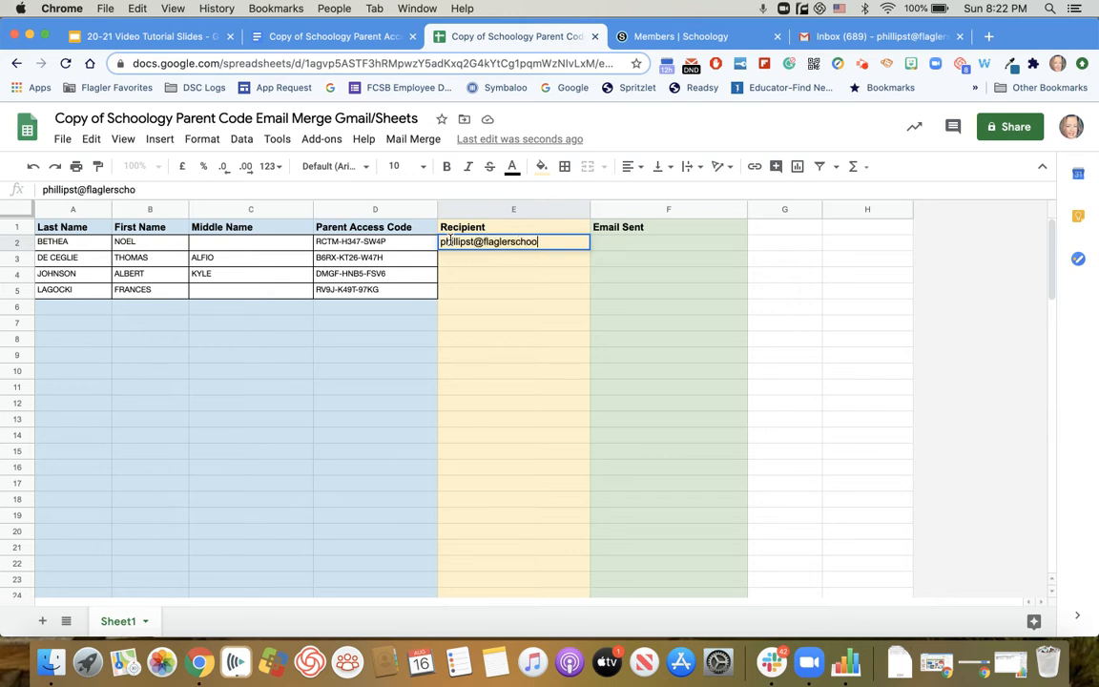
key("Return")
Copy the e-mail address from E2 into the Recipient cells E3 to E5.
left_click(453, 247)
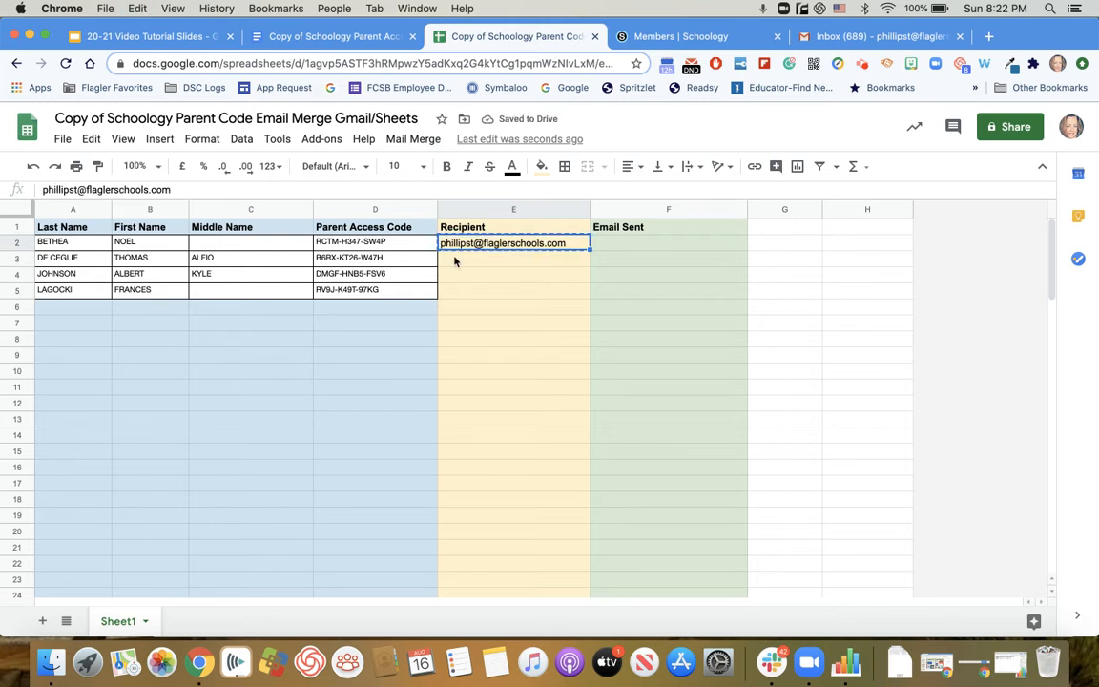
key("ctrl+c")
left_click(454, 259)
left_click(454, 289, "shift")
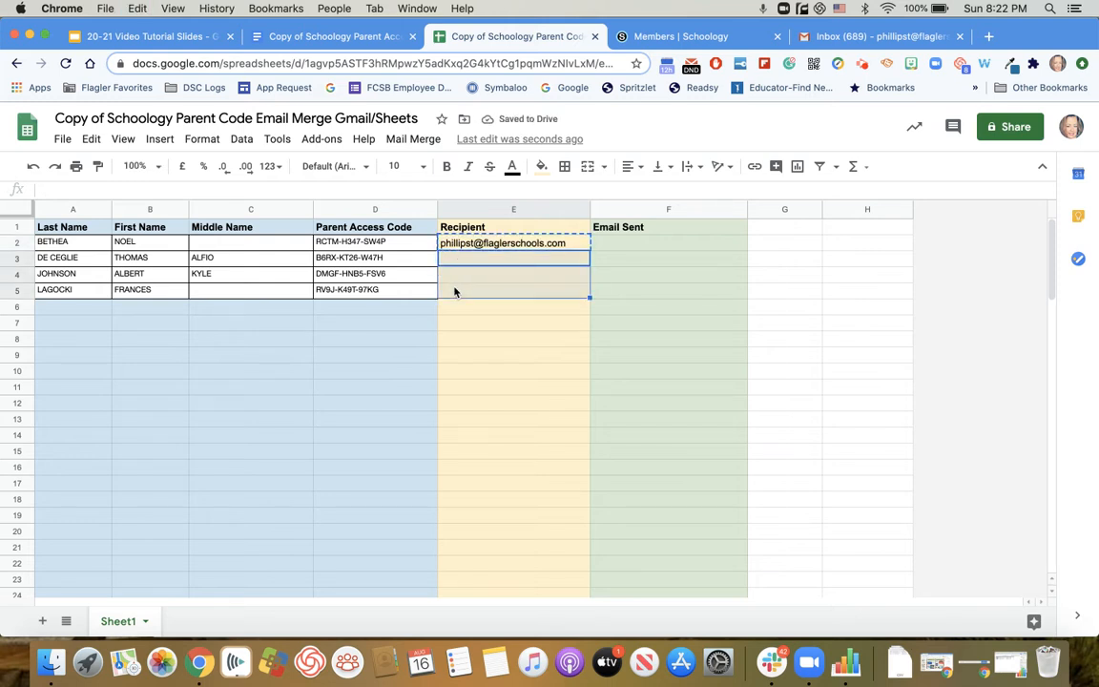
key("ctrl+v")
left_click(475, 326)
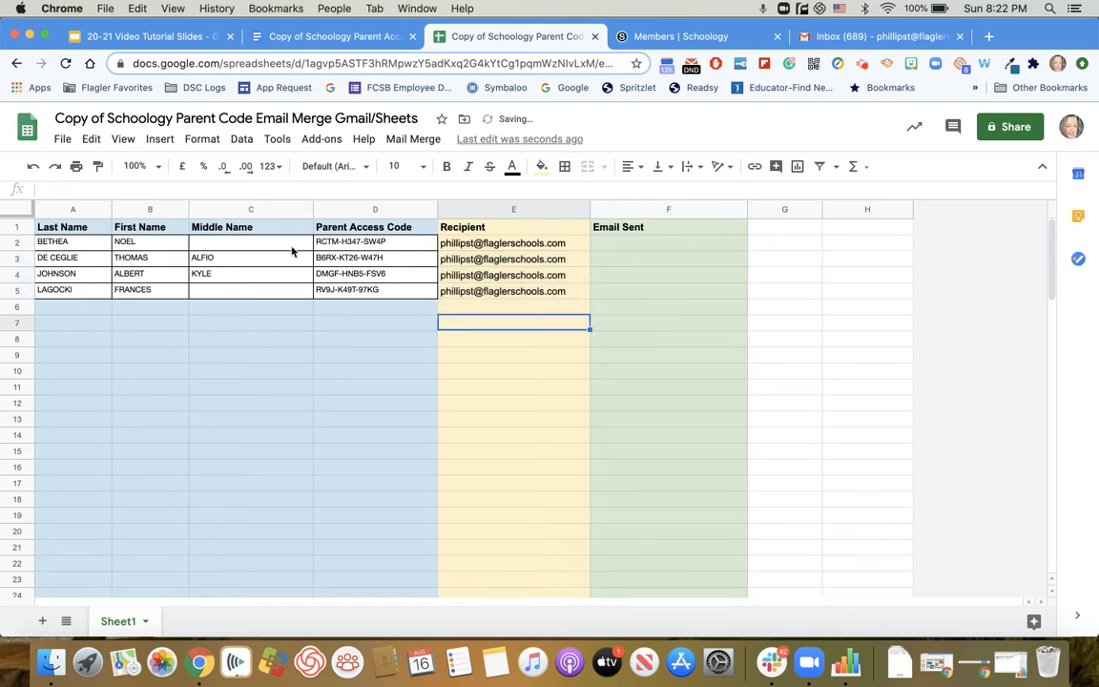
Review the Step 3 instructions for composing the Gmail draft in the directions document.
left_click(302, 42)
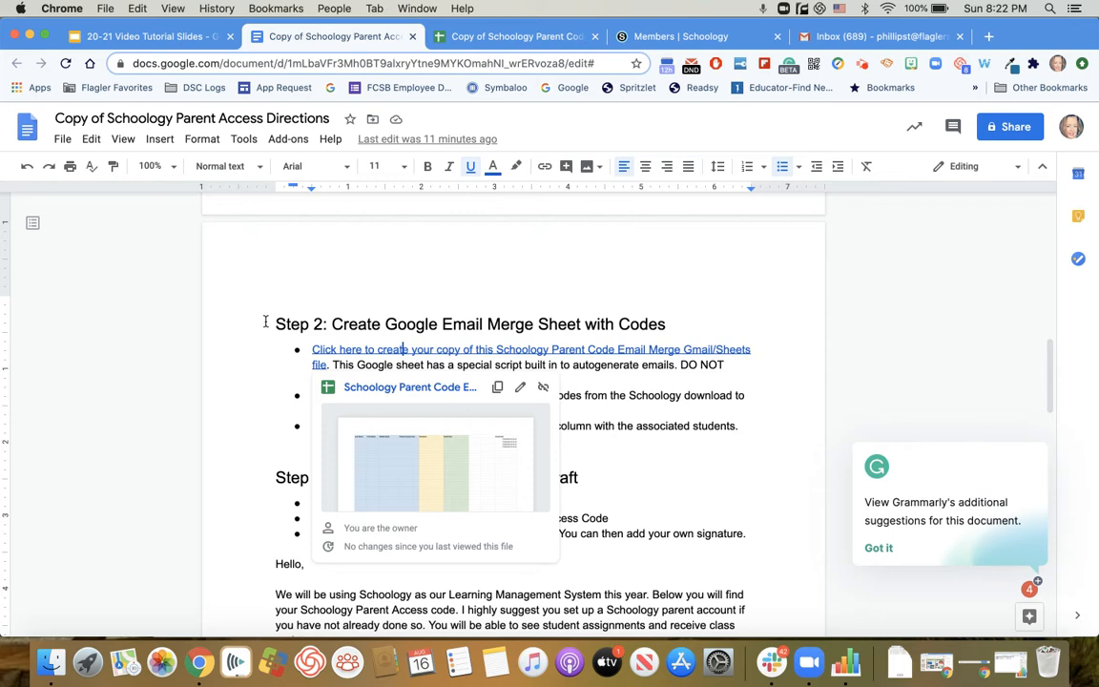
scroll(265, 322, "down", 1)
left_click(270, 393)
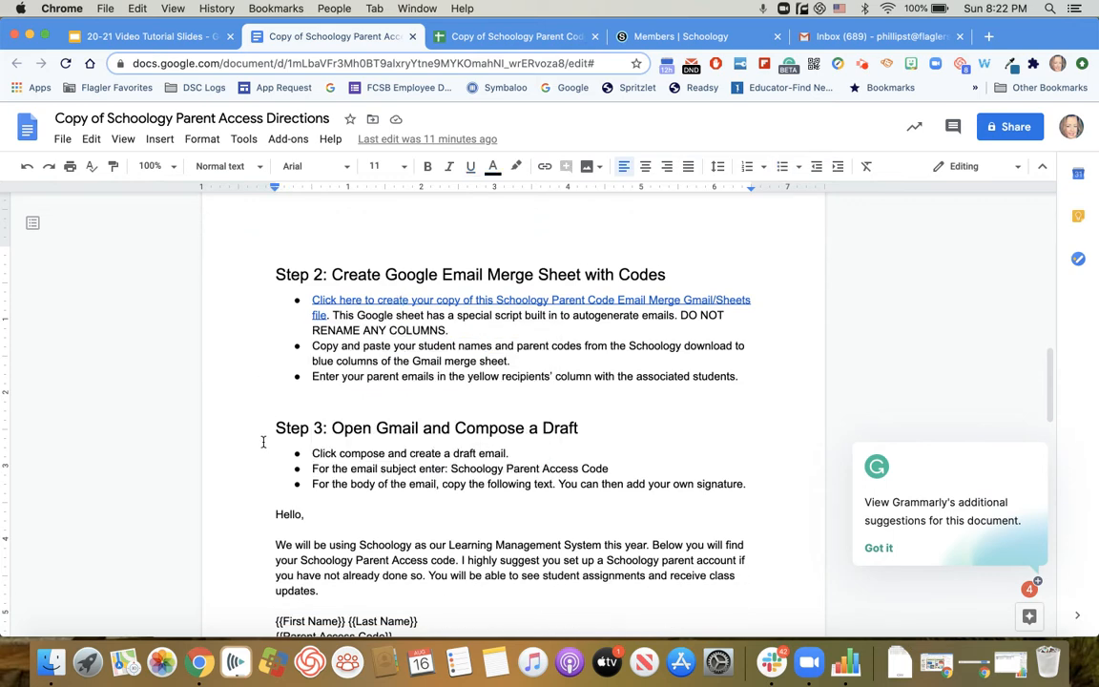
scroll(275, 444, "down", 3)
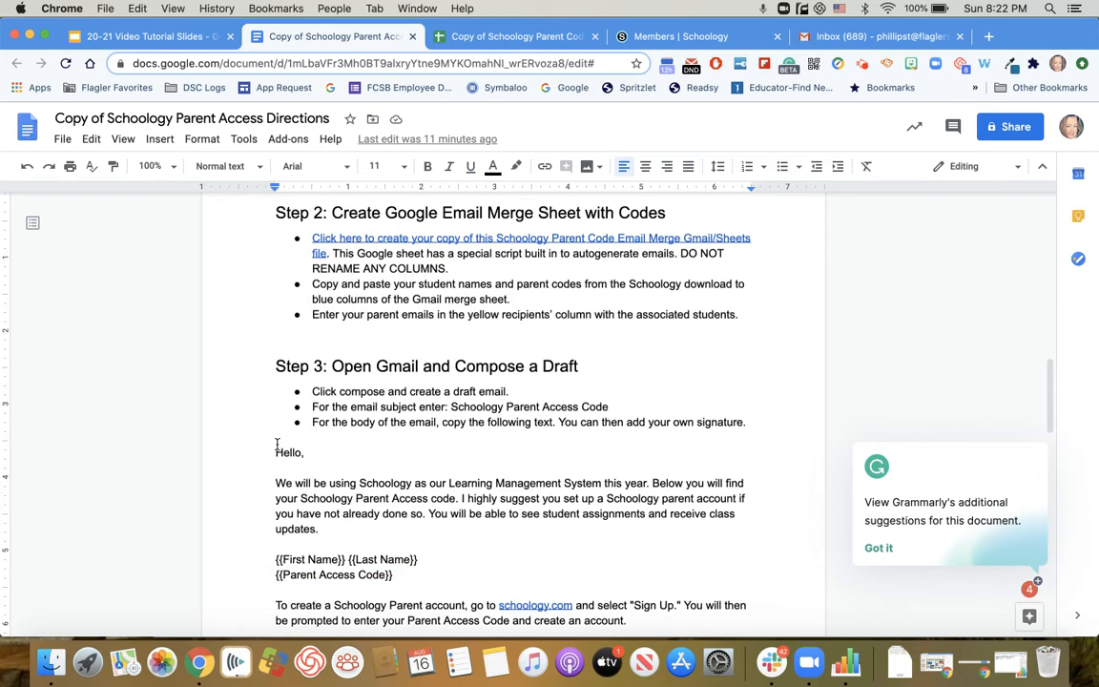
scroll(277, 444, "down", 2)
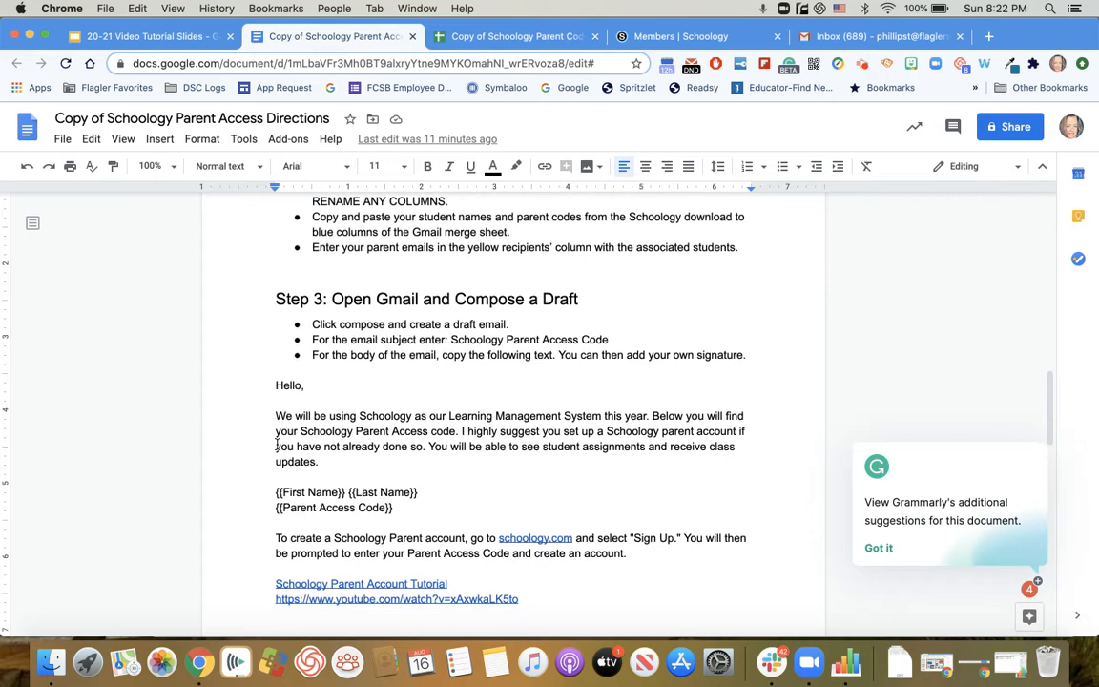
scroll(277, 444, "down", 1)
scroll(276, 445, "up", 1)
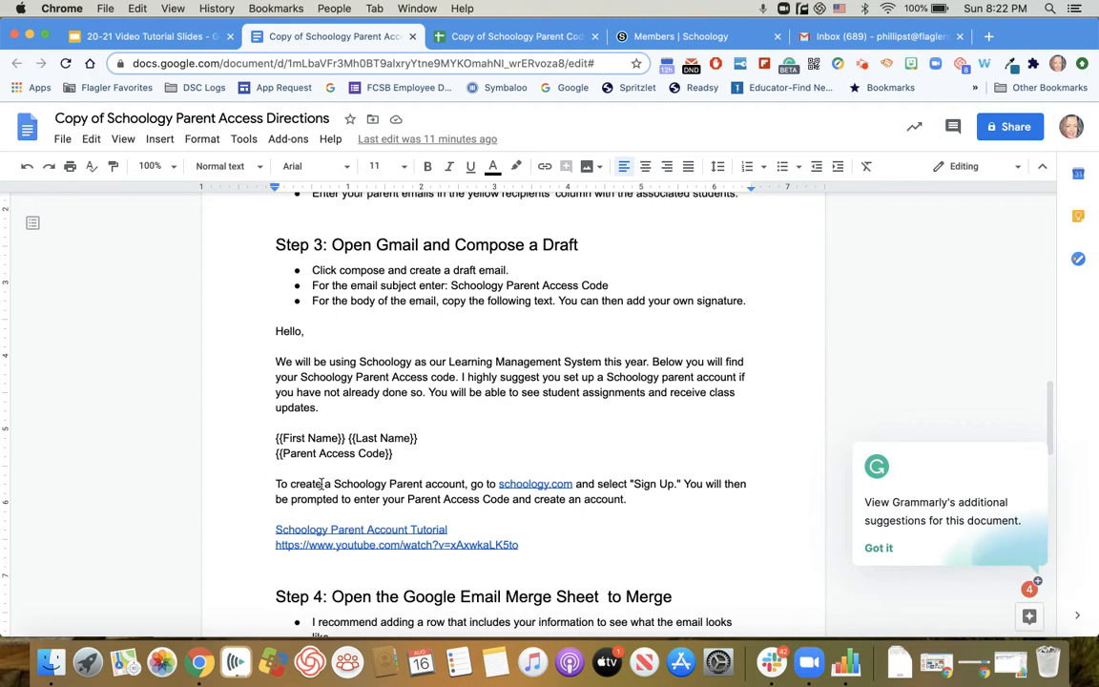
Switch to Gmail and start a new message with the subject "Schoology Parent Access Code", leaving the recipients empty.
left_click(832, 38)
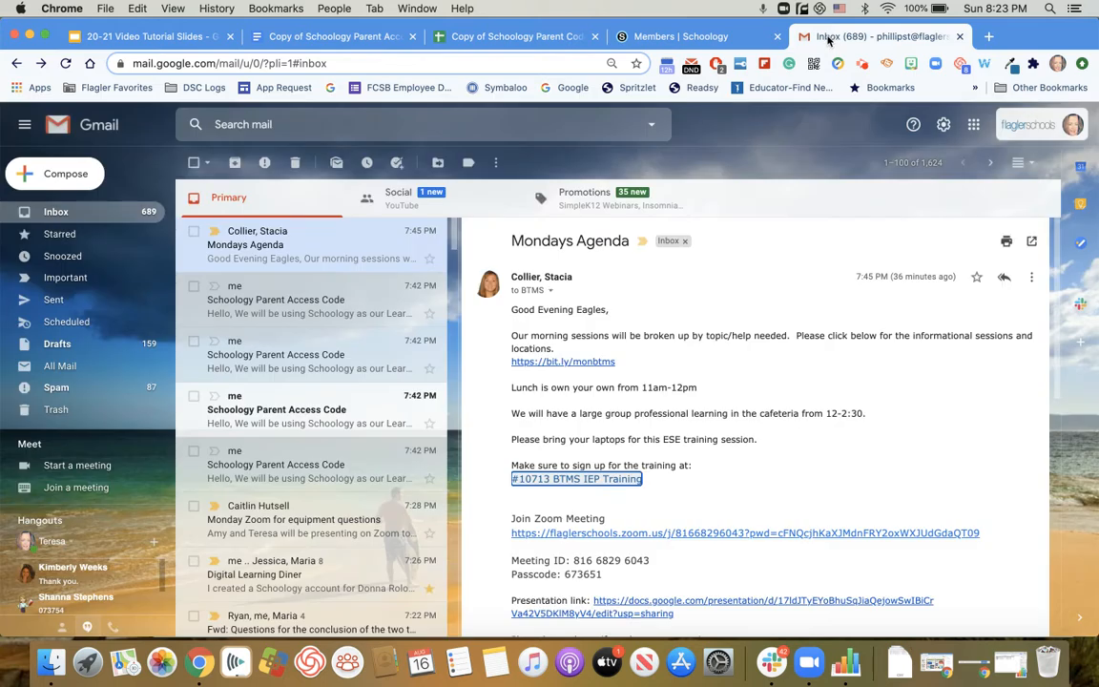
left_click(36, 173)
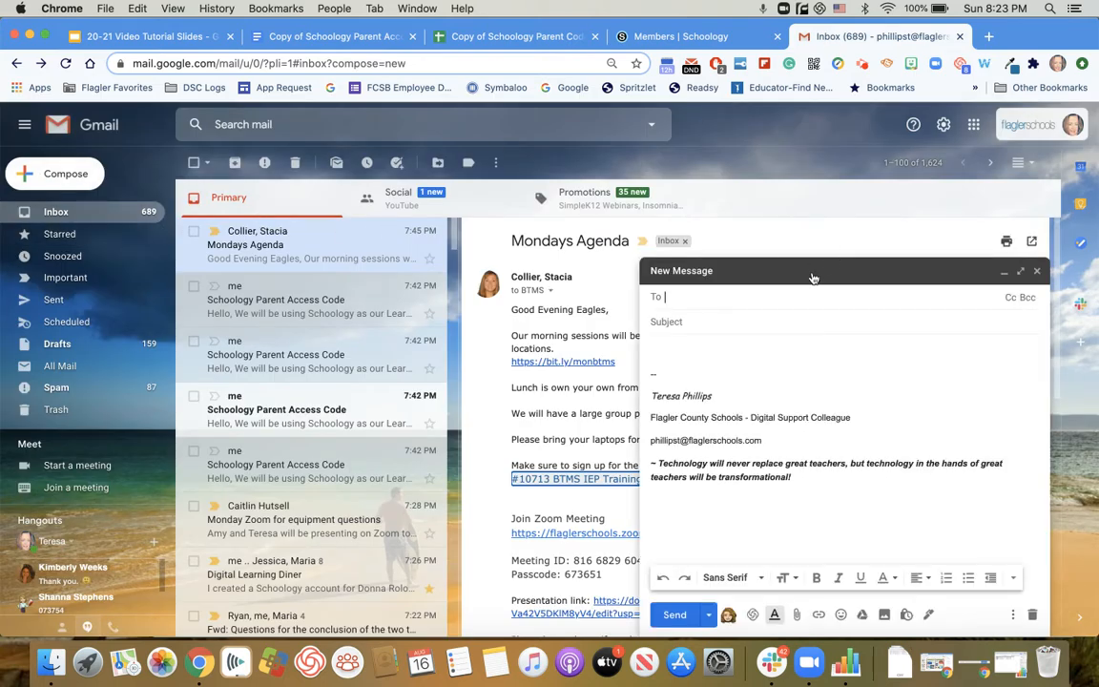
left_click(717, 322)
type("Schoology Parent Acces")
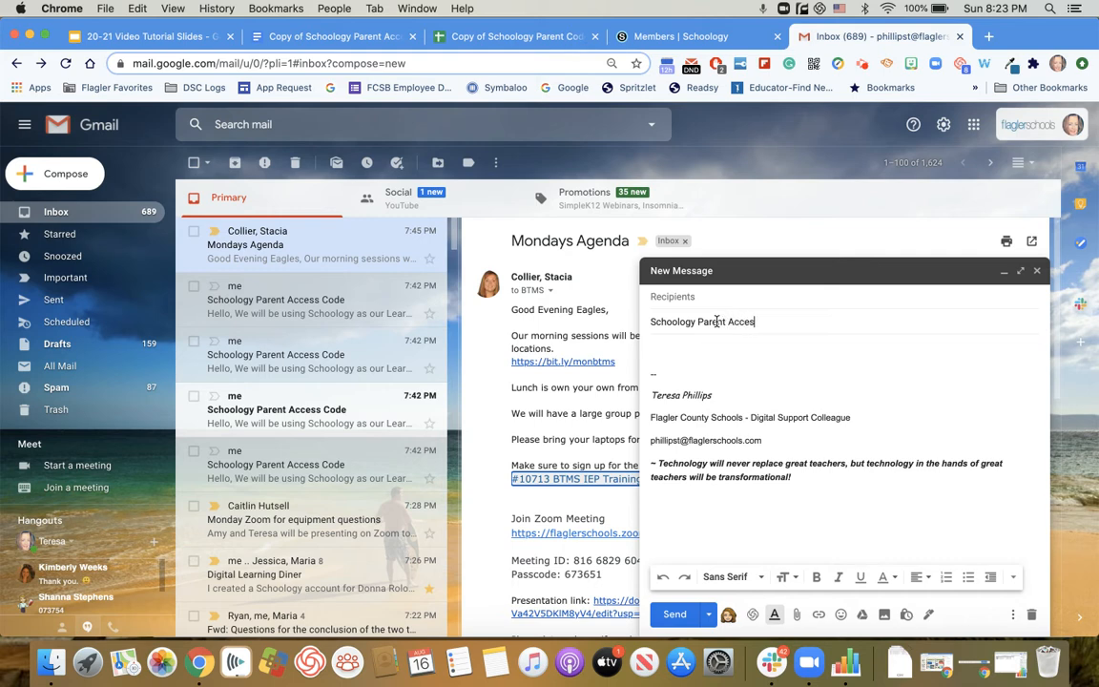
type("s COde")
left_click(678, 348)
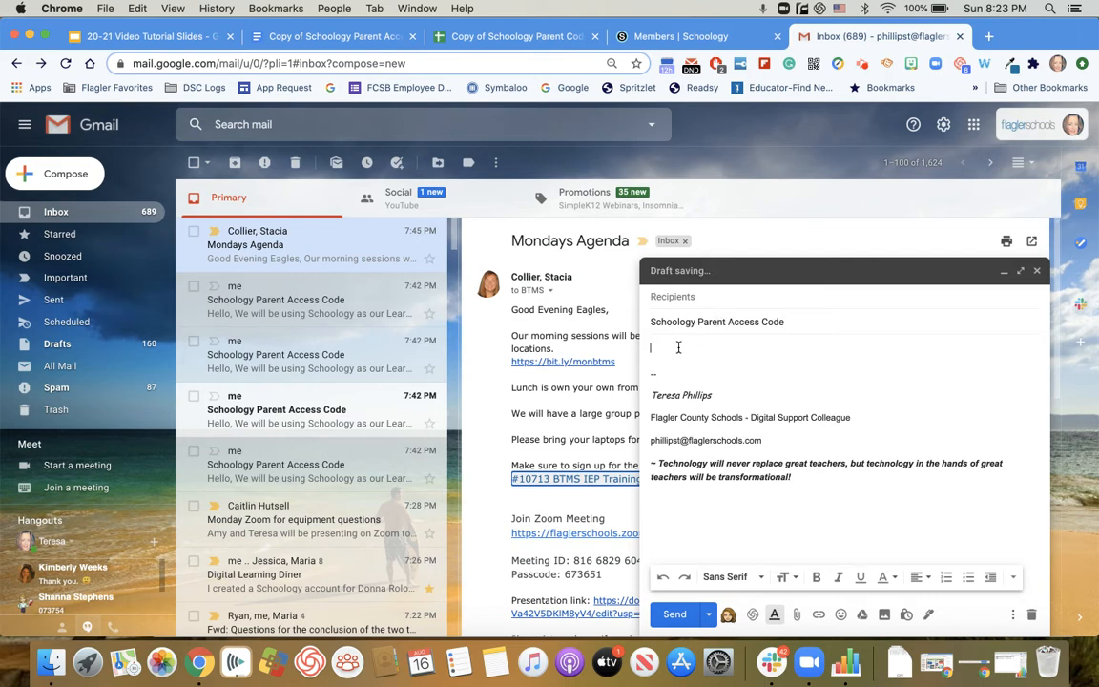
Copy the message template, from "Hello," through the YouTube link, from the directions document into the Gmail draft's body.
left_click(327, 37)
left_click_drag(271, 327, 538, 551)
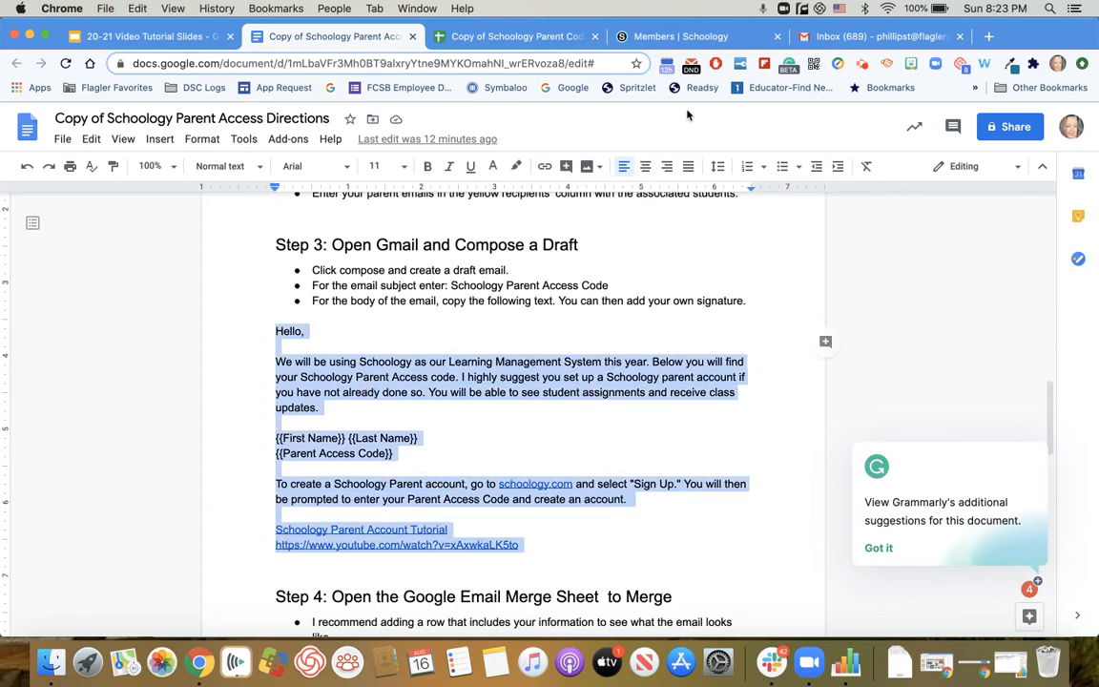
left_click(837, 38)
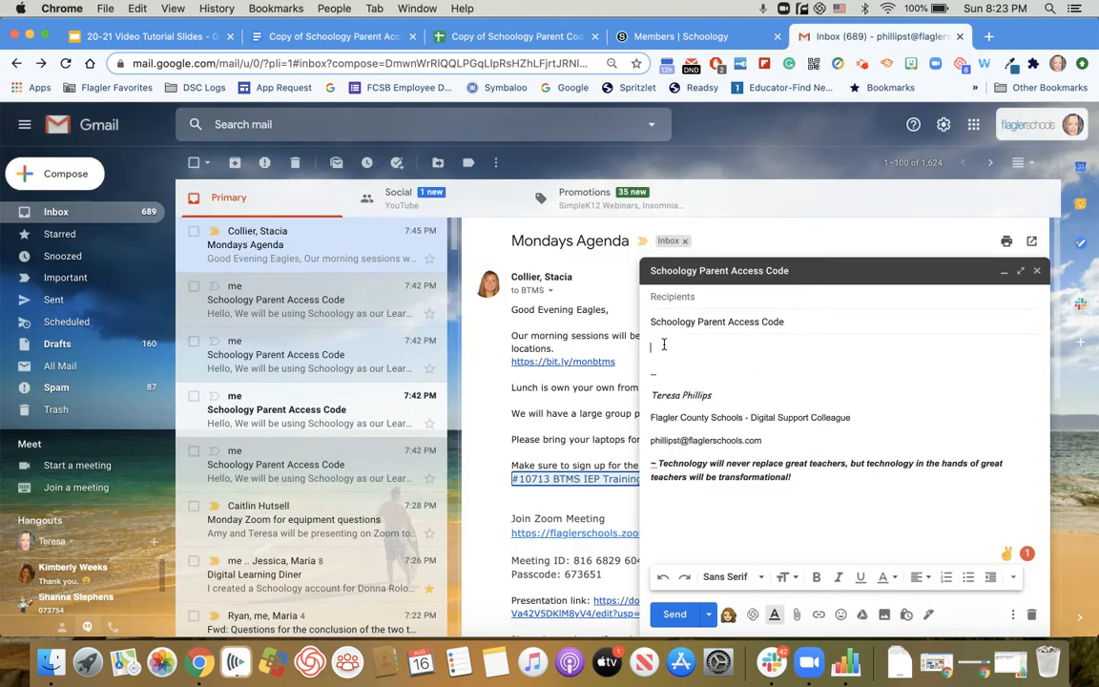
key("super+v")
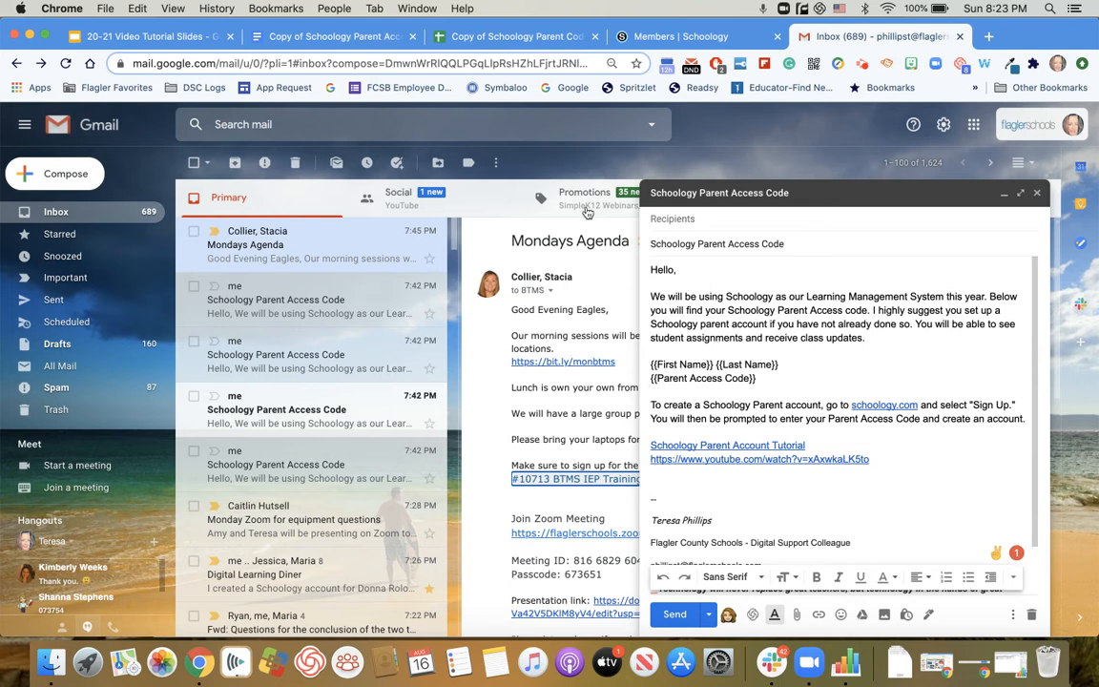
Review the Step 4 instructions for running the mail merge in the directions document.
left_click(323, 42)
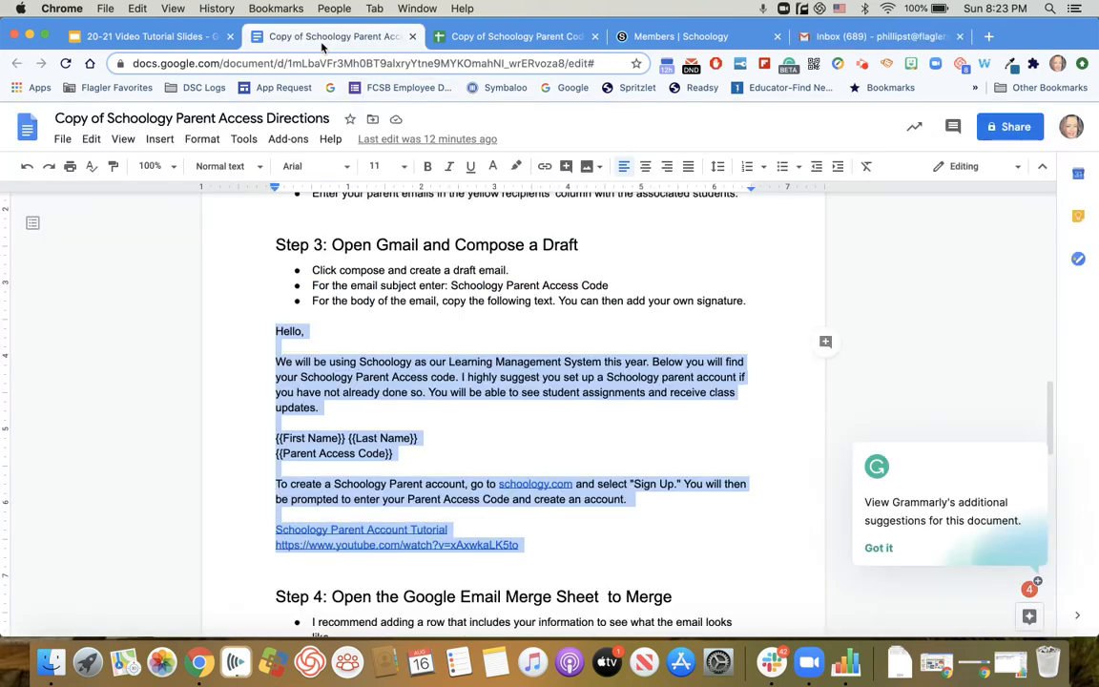
left_click(429, 244)
scroll(389, 577, "down", 5)
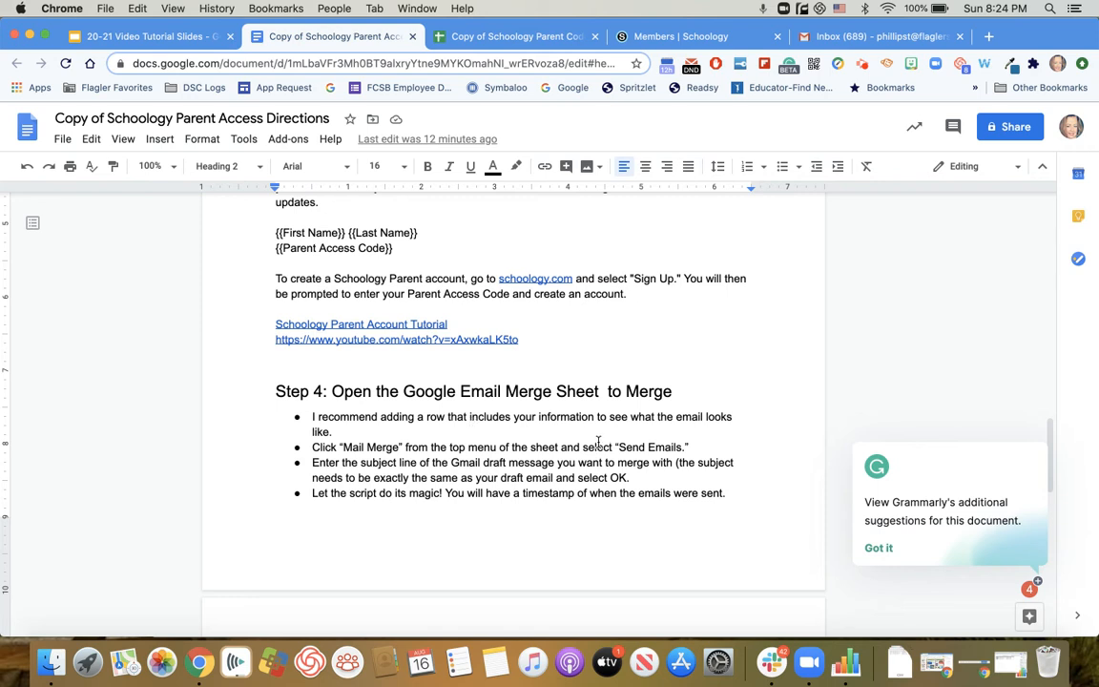
Switch to the email merge sheet, start its Send Emails mail merge, and authorize the script with the flaglerschools.com account.
left_click(487, 38)
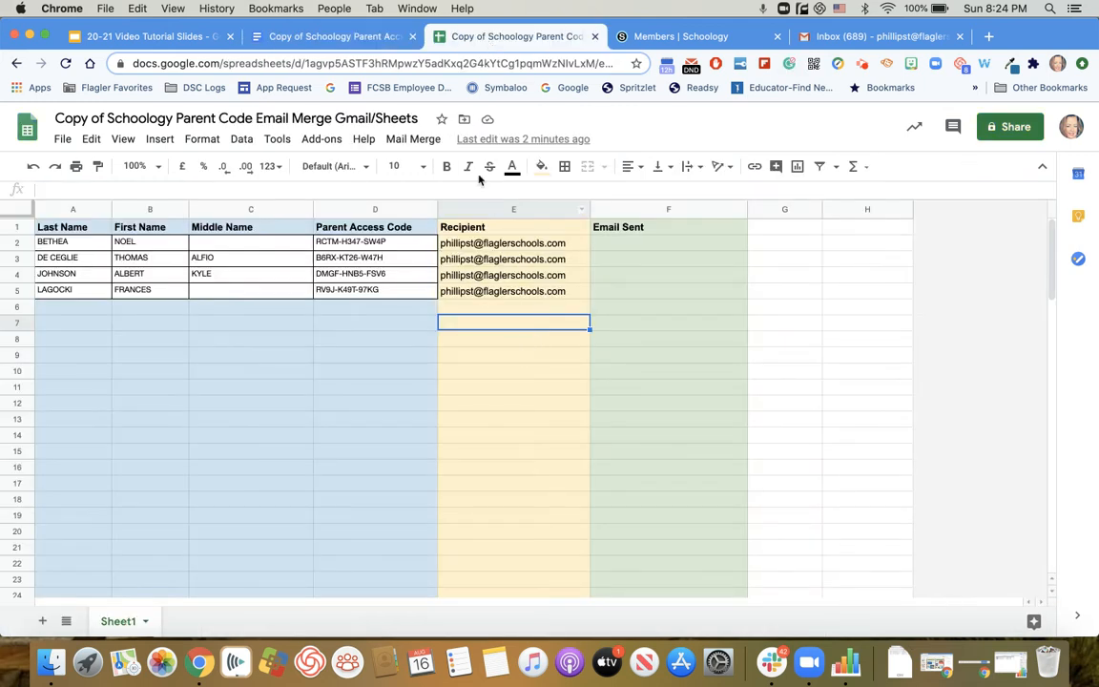
left_click(407, 140)
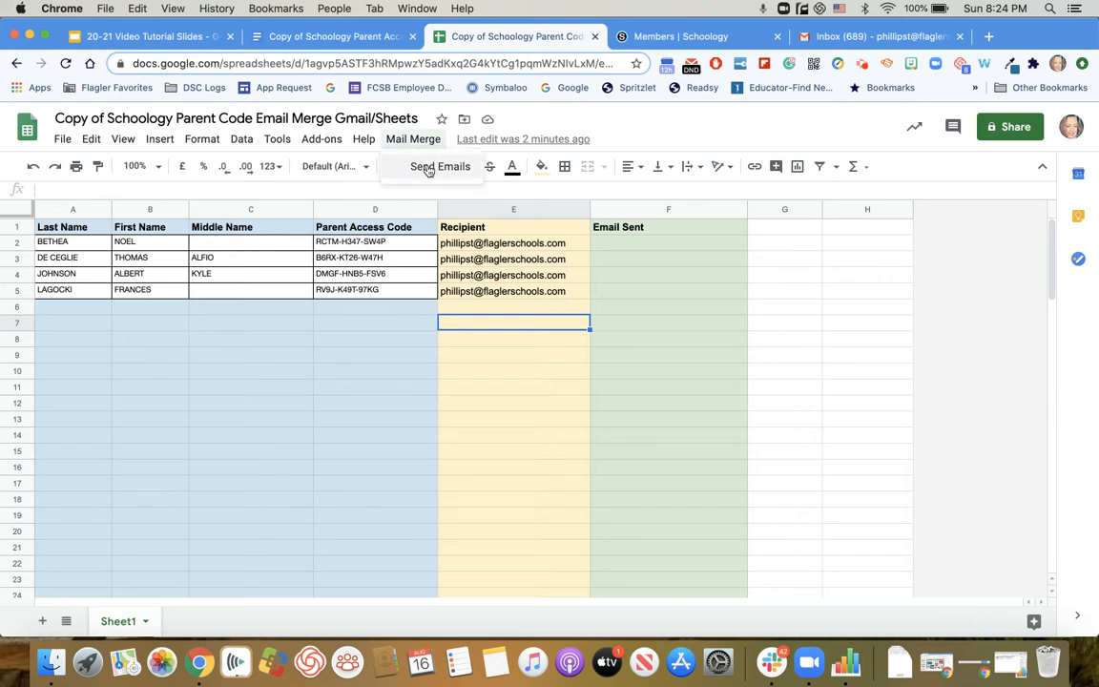
left_click(428, 169)
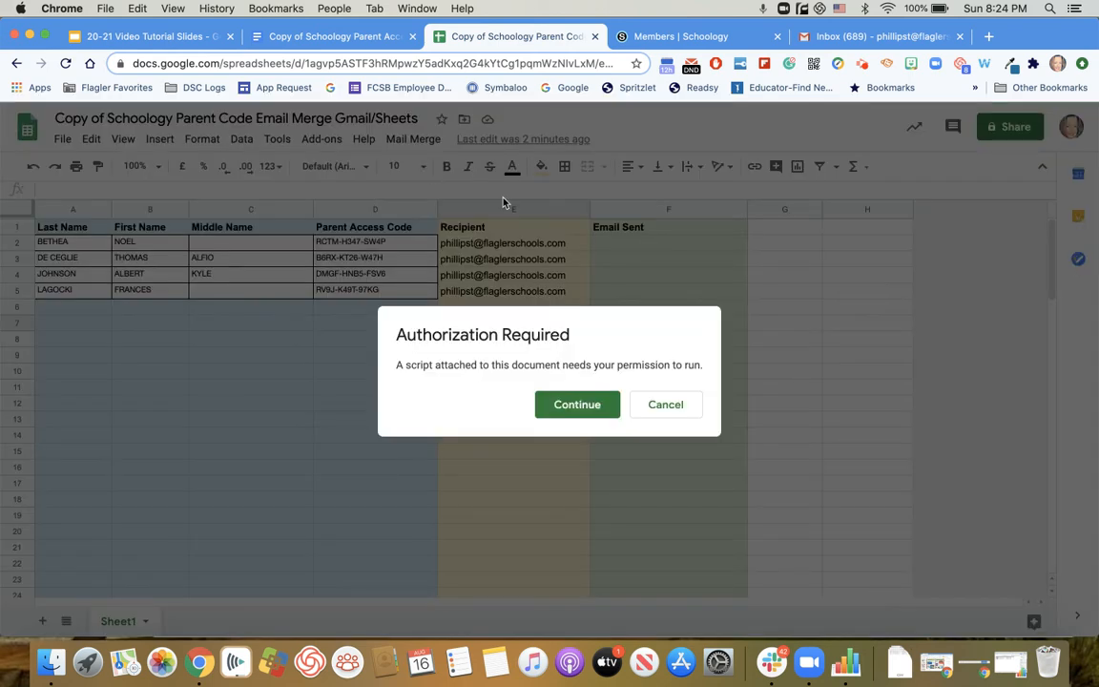
left_click(567, 408)
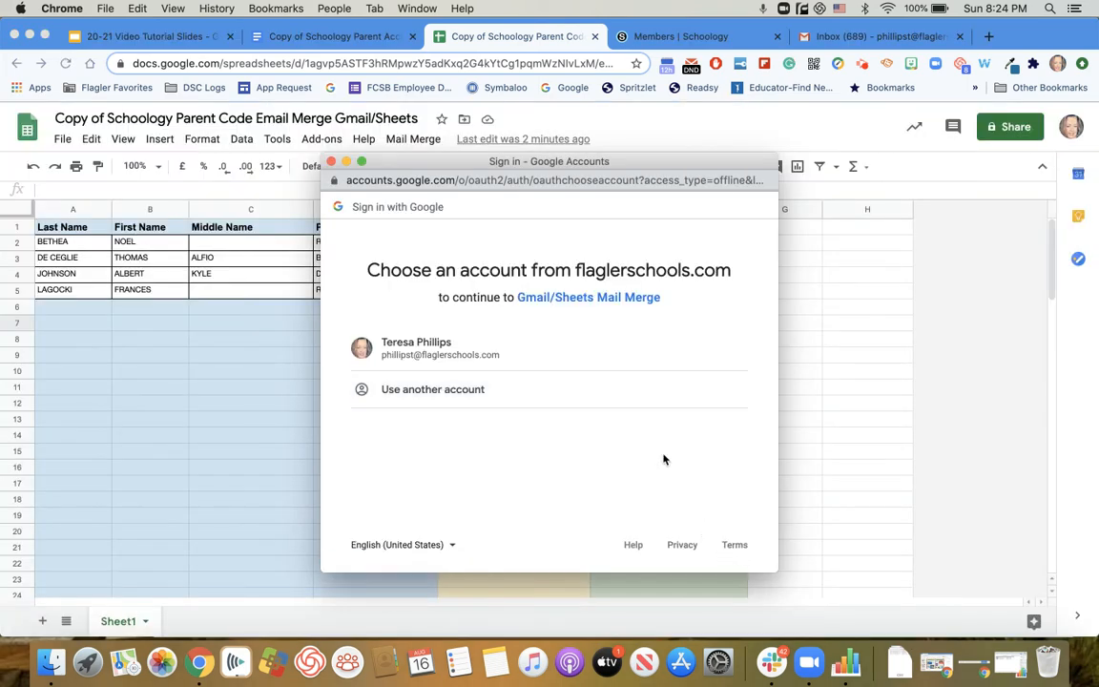
left_click(505, 355)
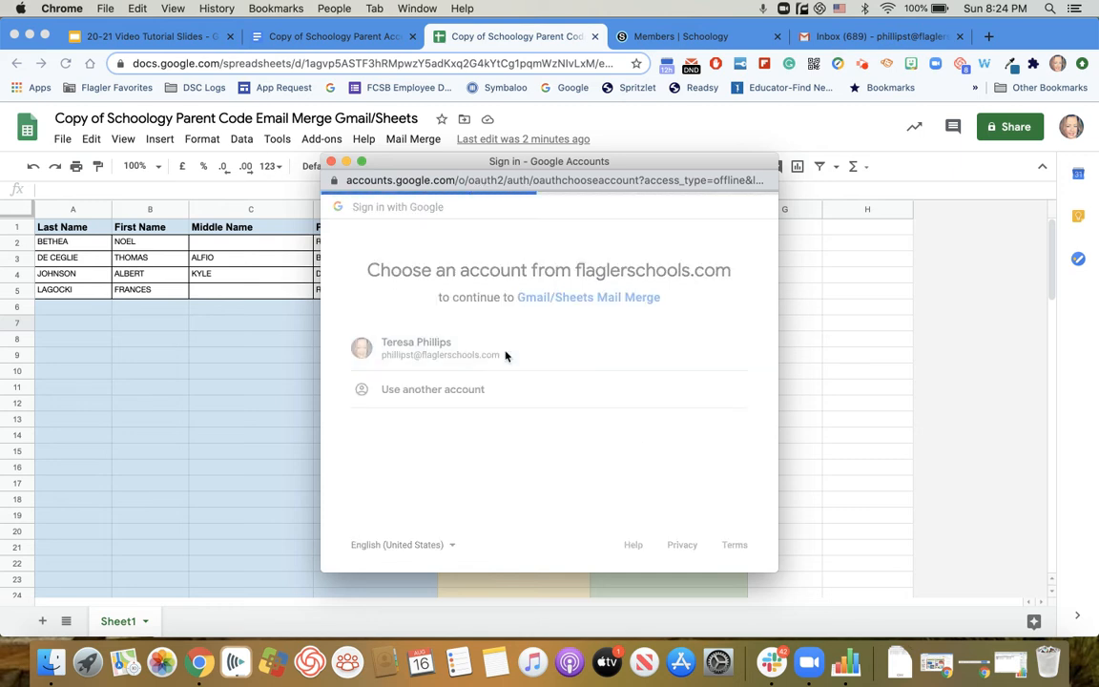
scroll(527, 434, "down", 2)
scroll(526, 434, "down", 5)
left_click(701, 475)
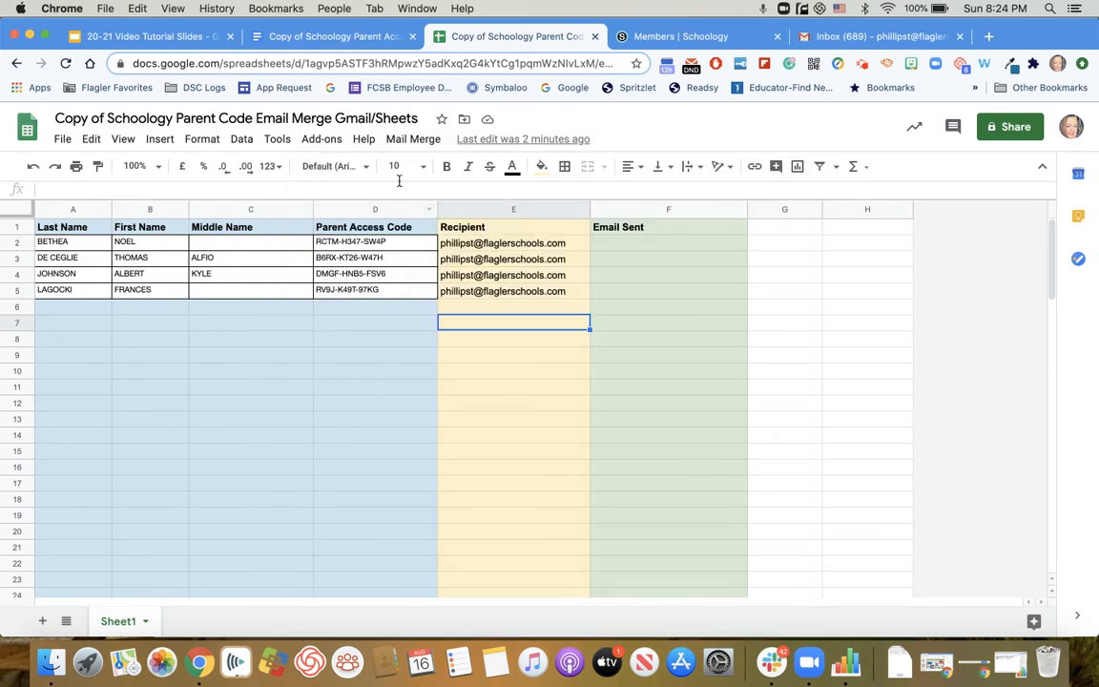
Send the mail merge emails using the Gmail draft with the subject line "Schoology Parent Access Code".
left_click(413, 140)
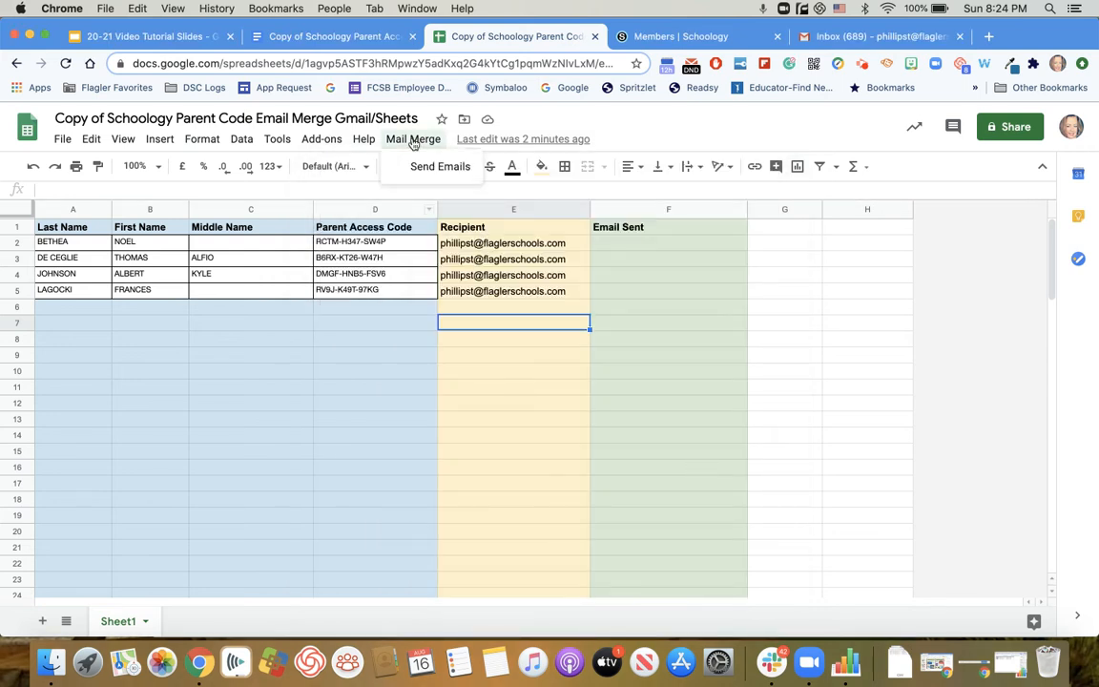
left_click(426, 169)
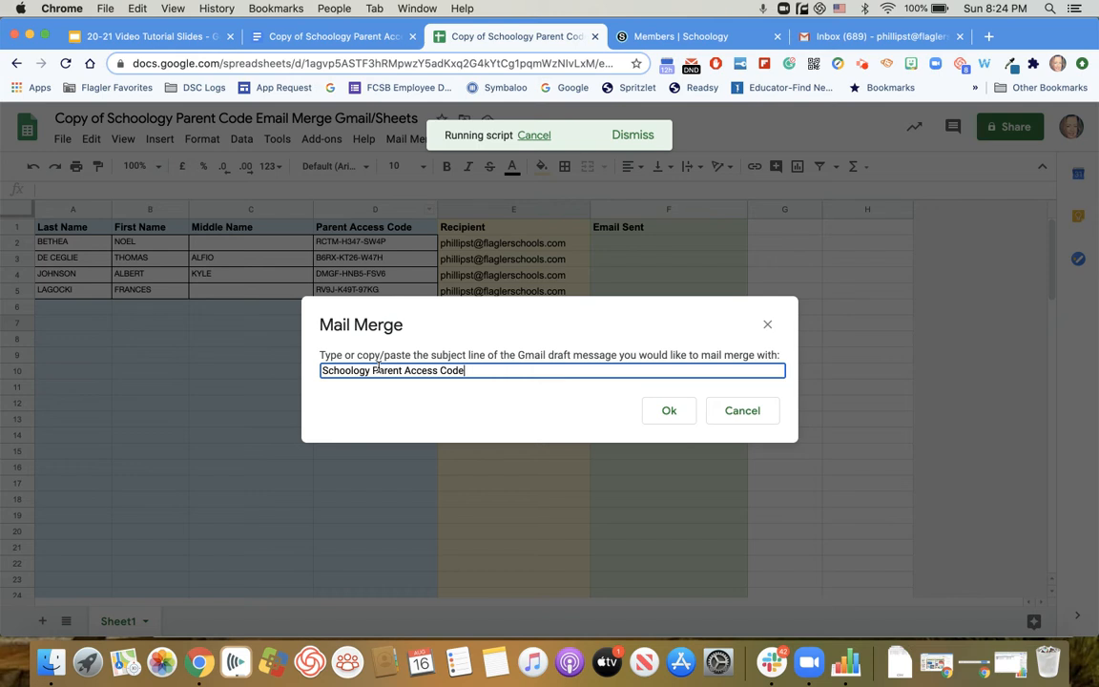
left_click(667, 413)
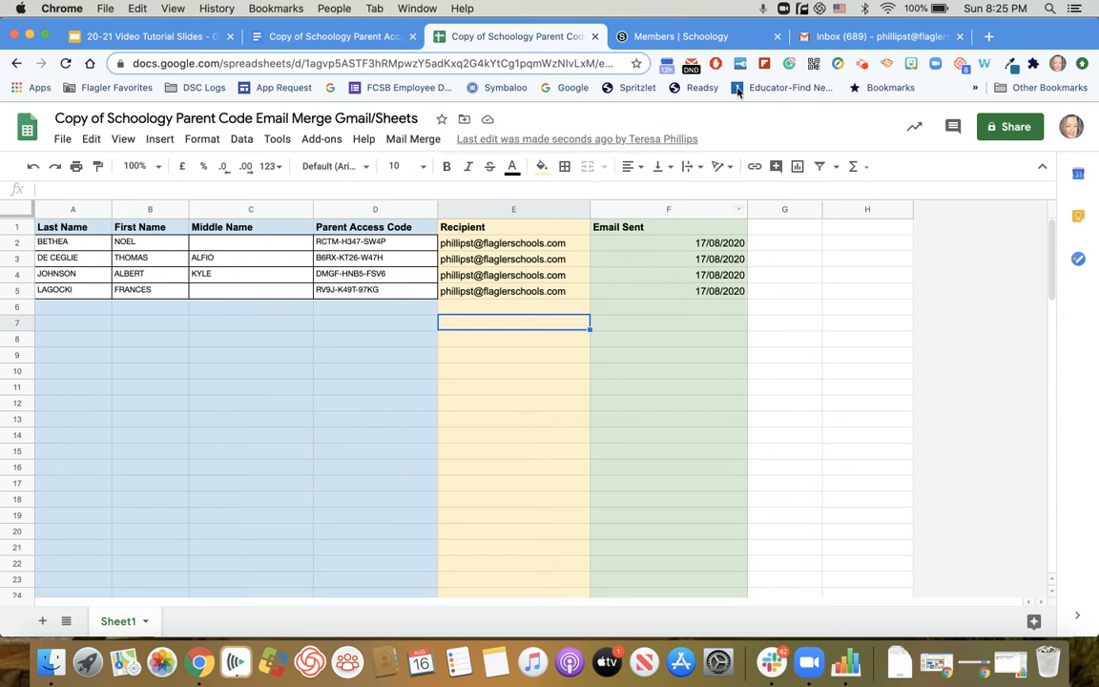
Switch to Gmail, minimize the draft, reload the inbox, and check the newly received Schoology Parent Access Code emails.
left_click(843, 38)
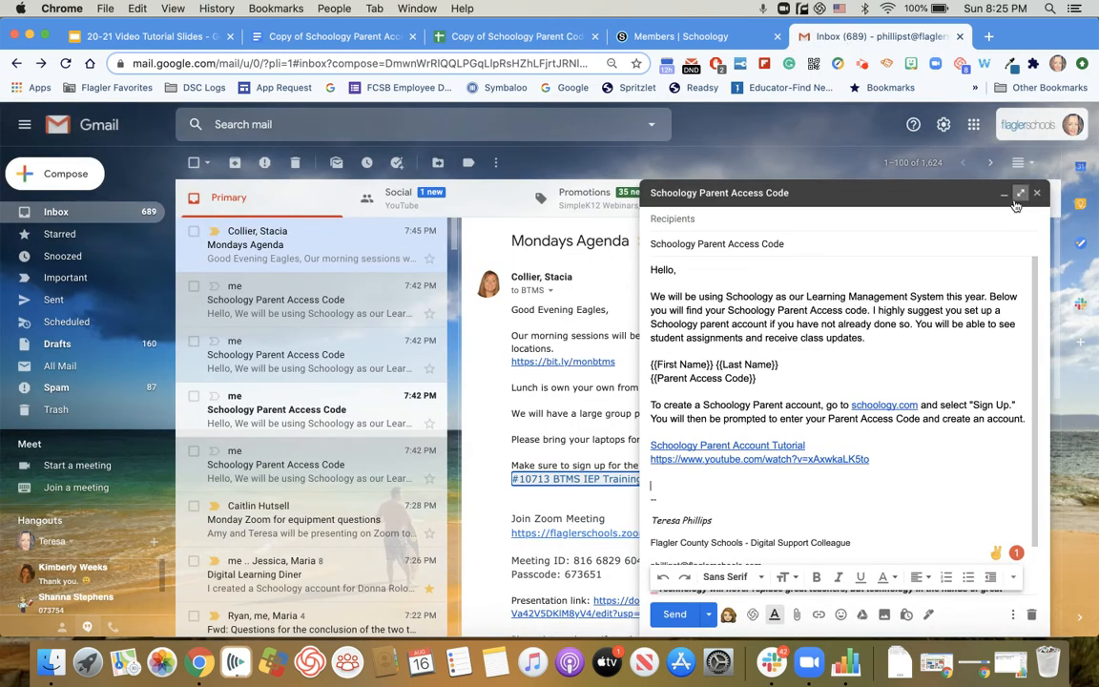
left_click(1004, 196)
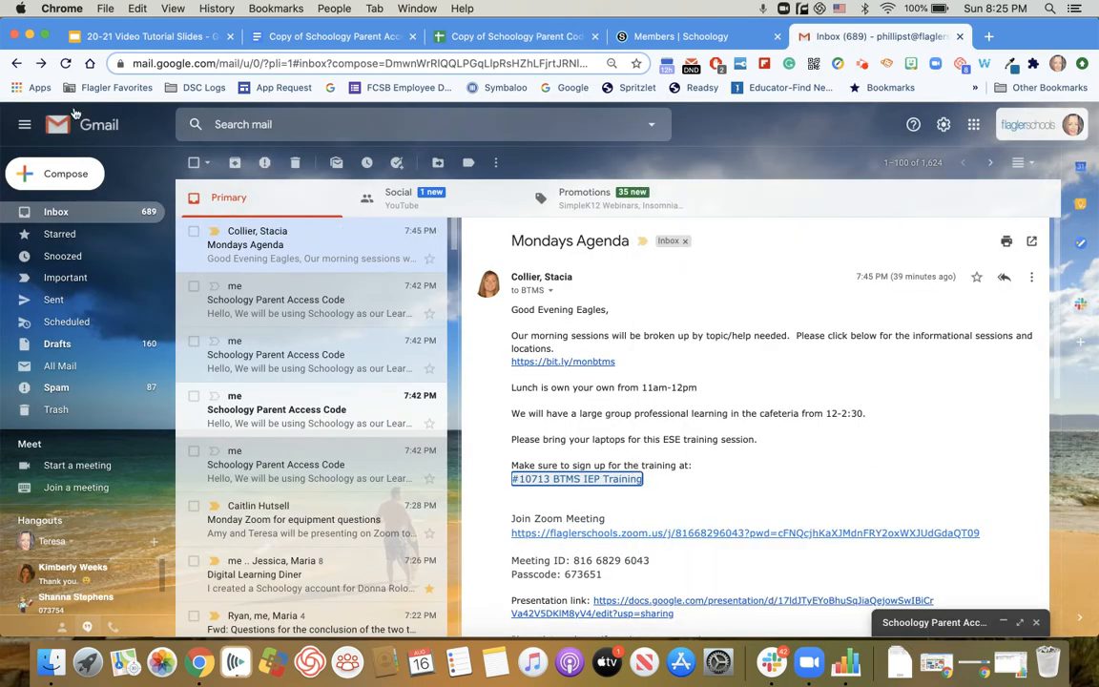
left_click(66, 63)
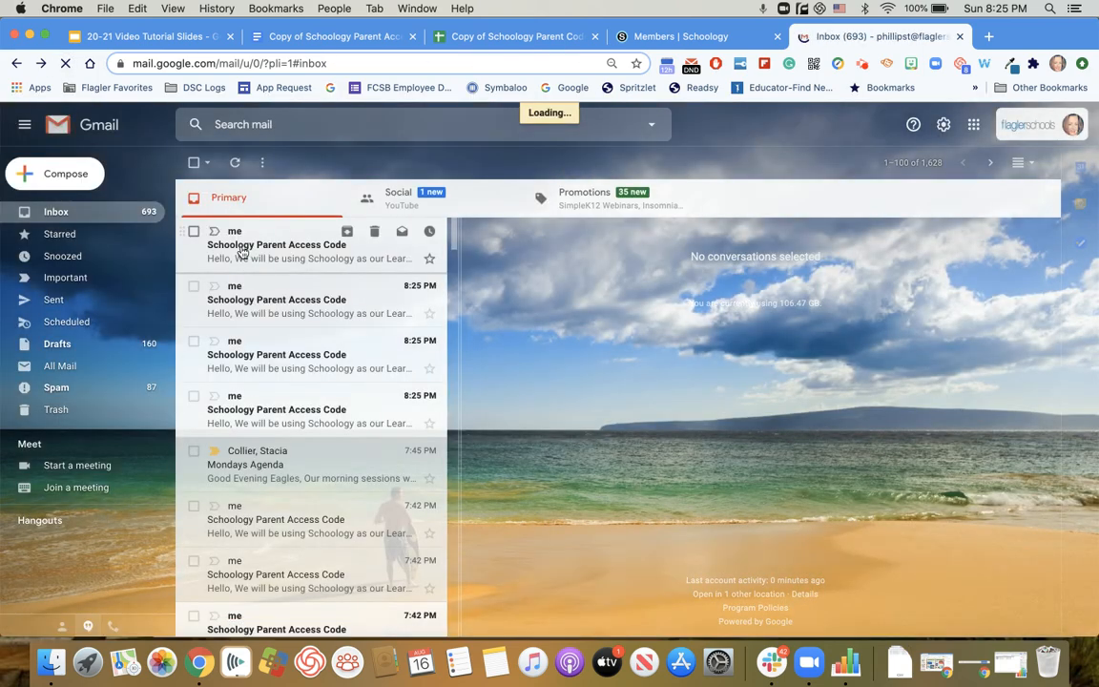
left_click(241, 251)
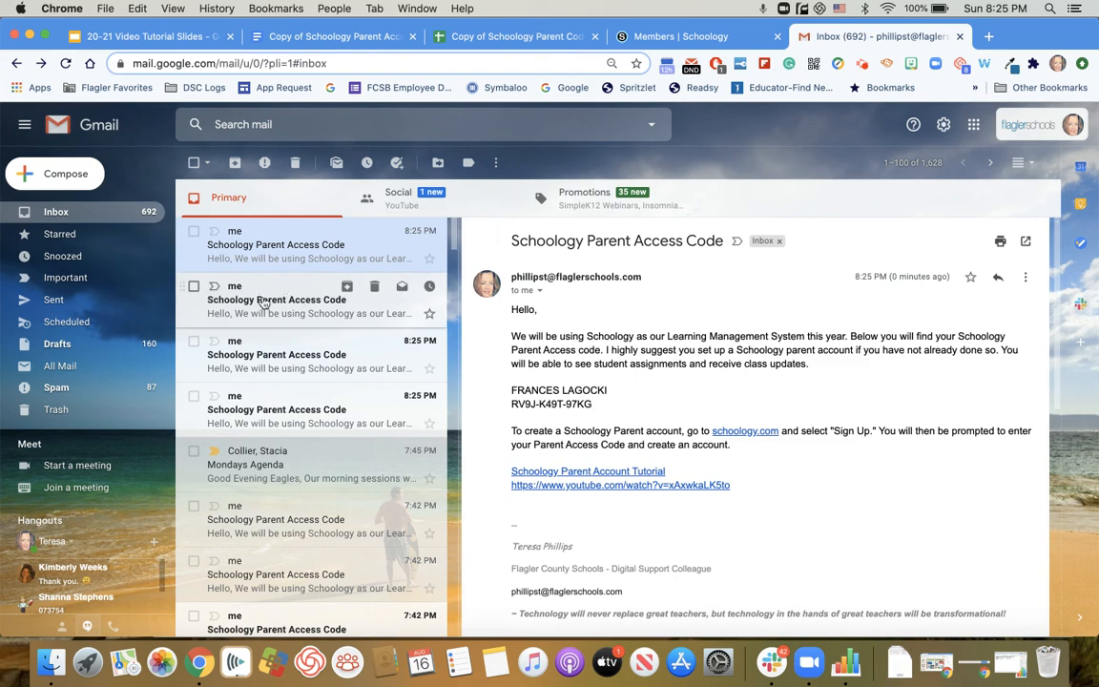
left_click(264, 302)
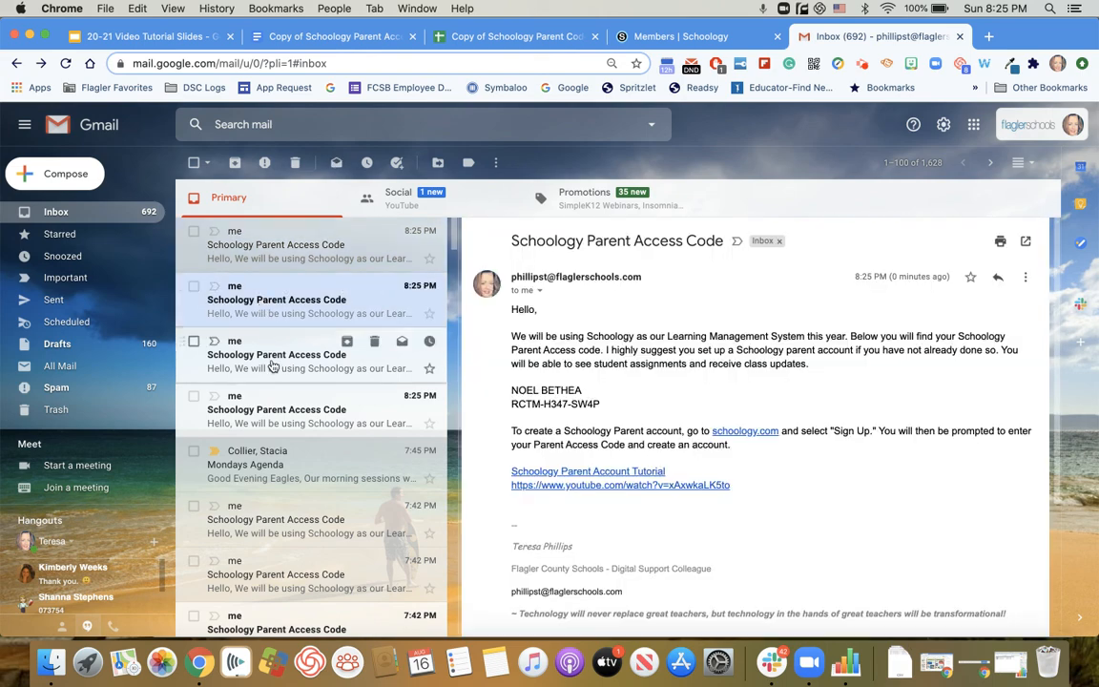
left_click(273, 365)
left_click(276, 395)
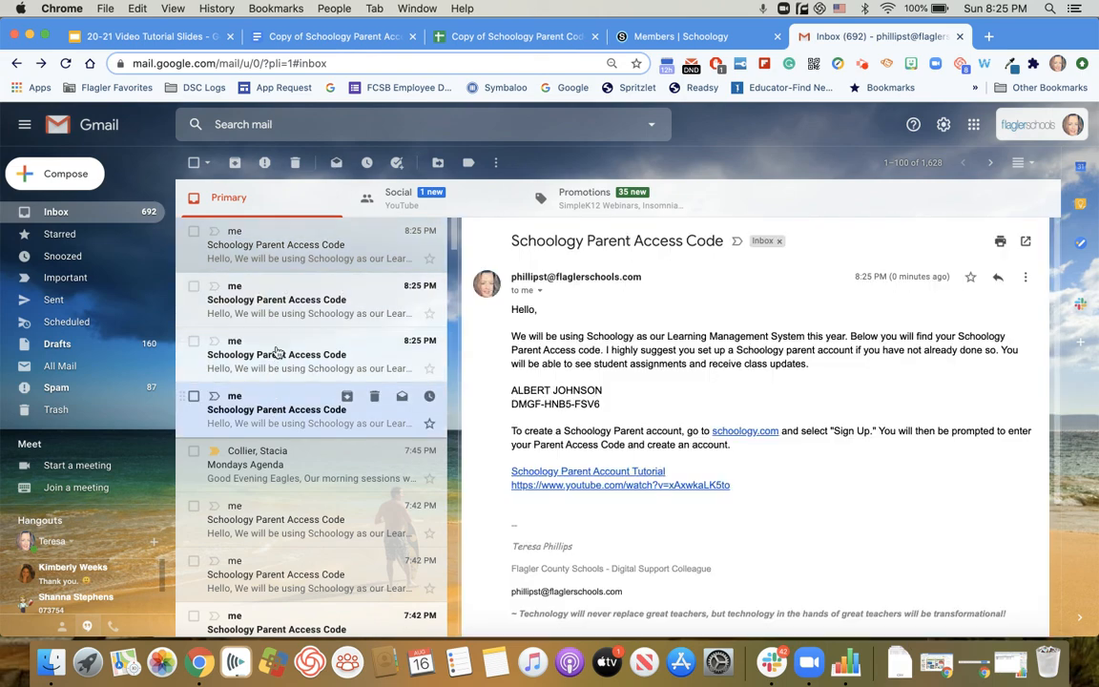
Review the "Did Your Parents Sign Up?" and "Message Parents" sections in the directions document.
left_click(272, 36)
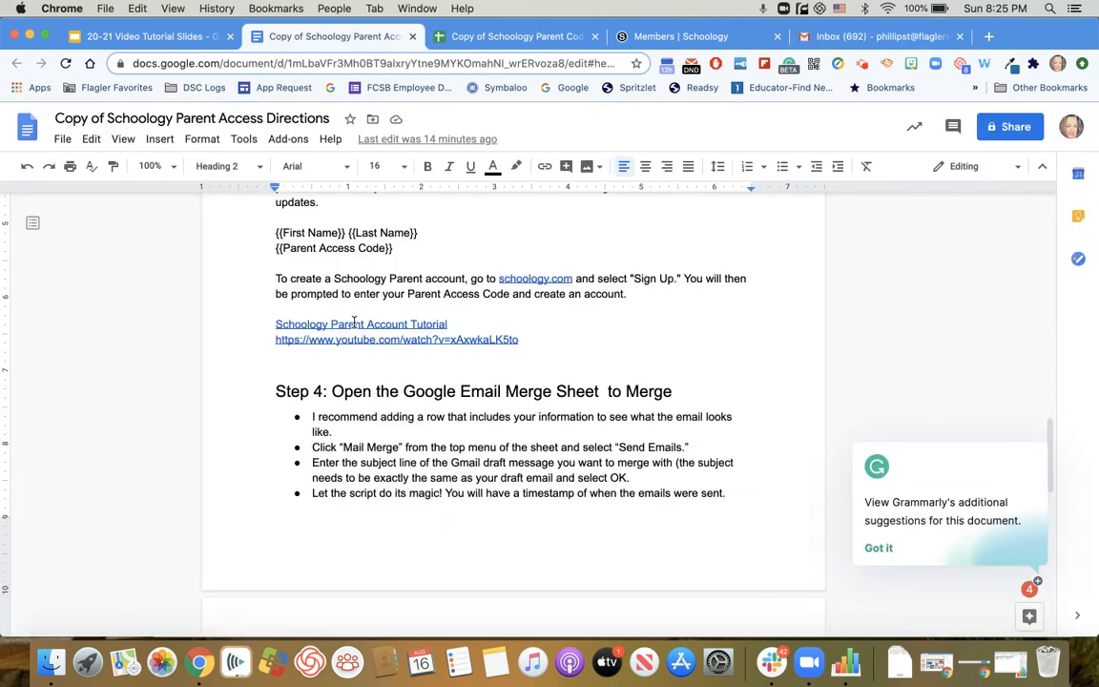
scroll(361, 343, "down", 2)
scroll(361, 344, "up", 3)
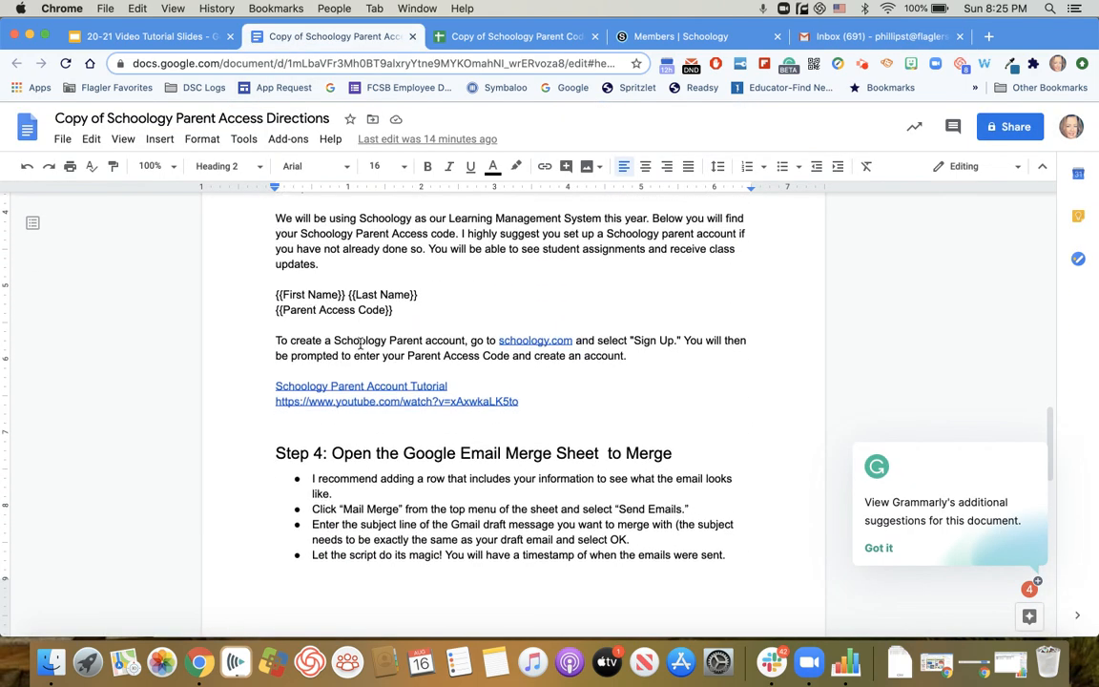
scroll(360, 343, "up", 2)
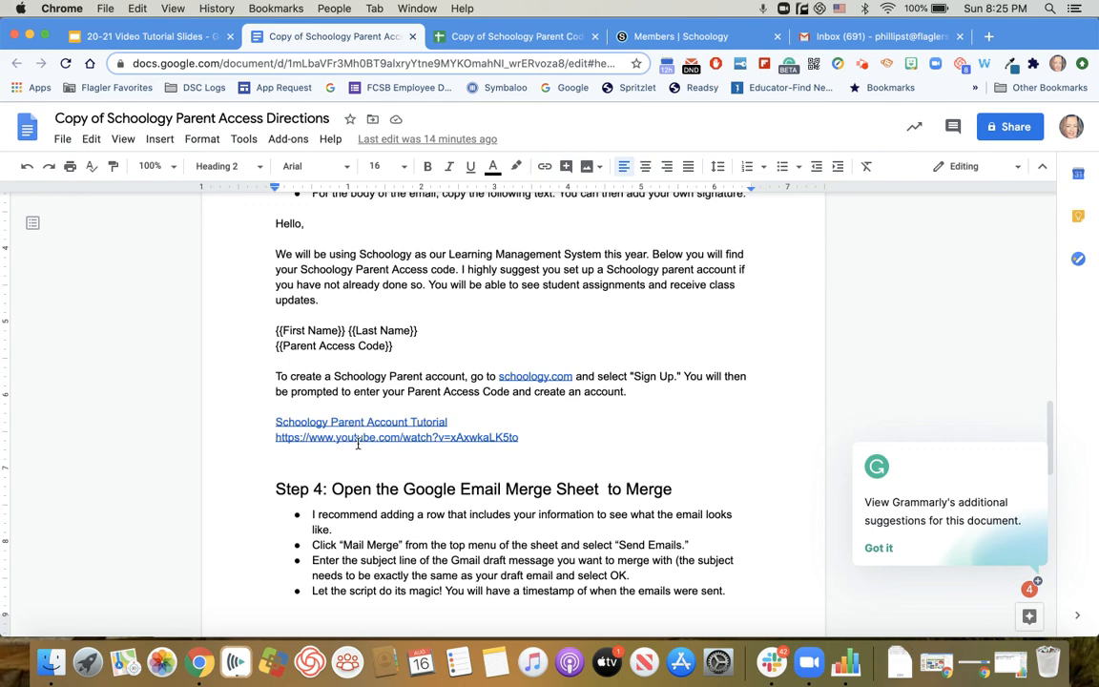
scroll(359, 456, "down", 8)
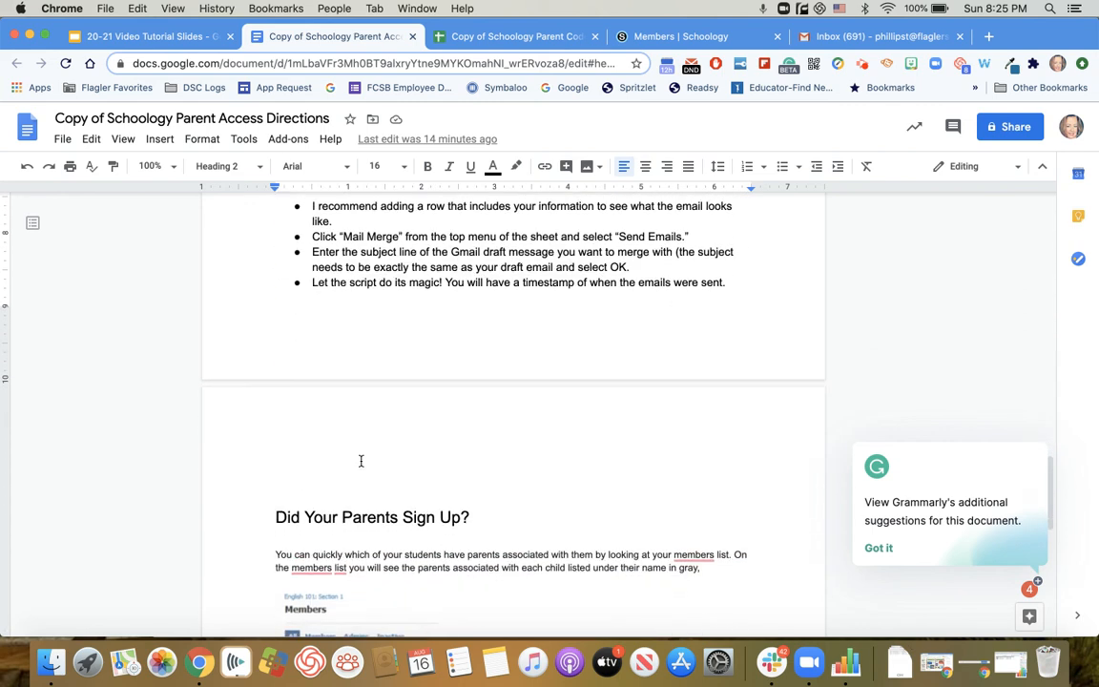
scroll(360, 460, "down", 4)
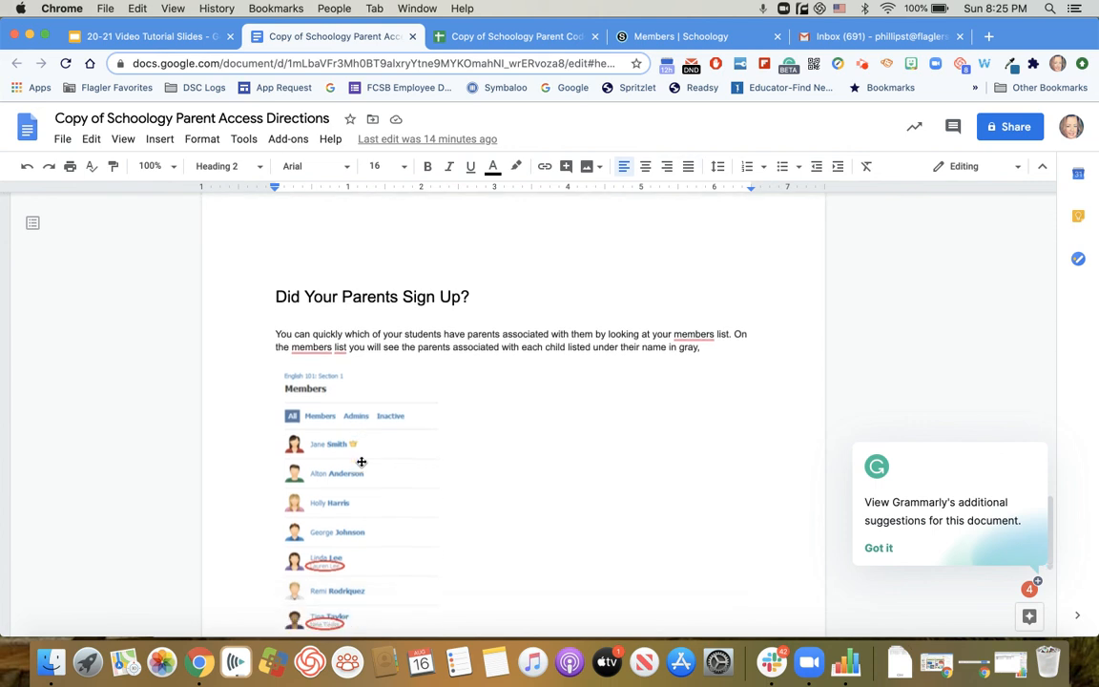
scroll(362, 462, "down", 5)
scroll(361, 461, "up", 4)
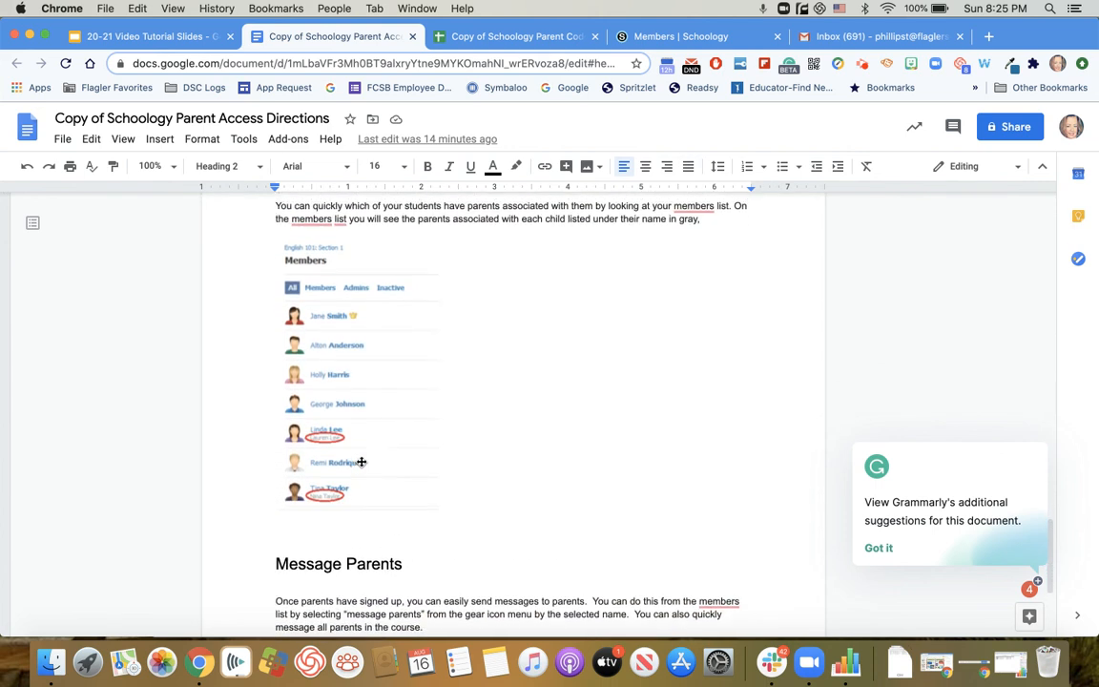
scroll(362, 461, "down", 2)
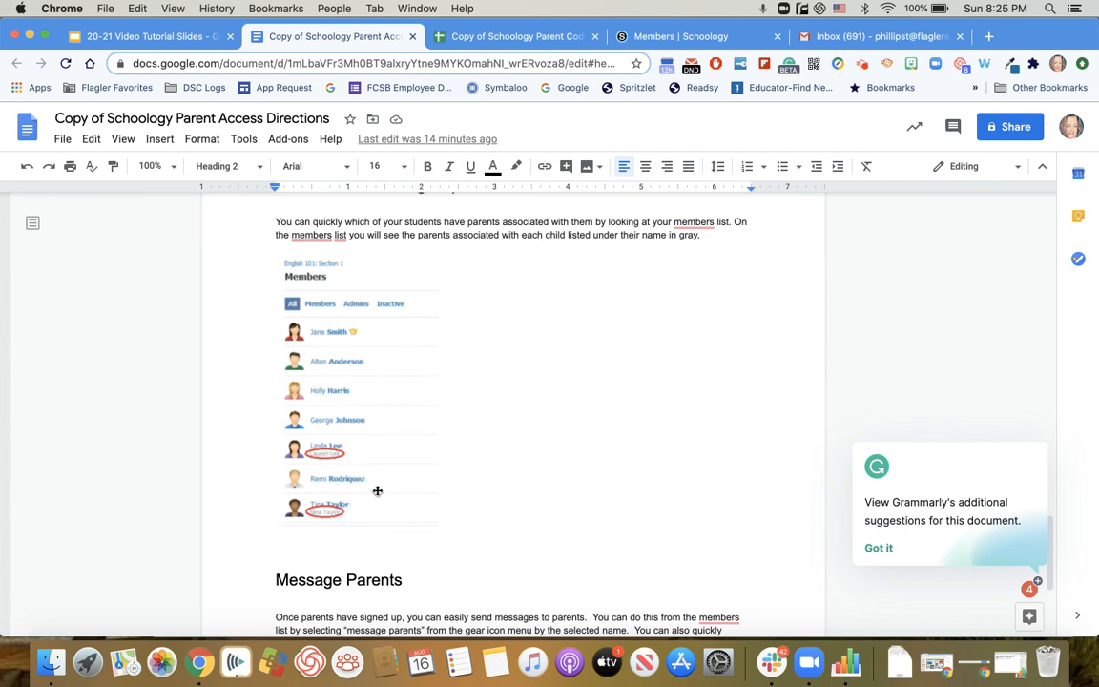
scroll(377, 489, "down", 3)
scroll(376, 489, "down", 2)
scroll(377, 489, "up", 1)
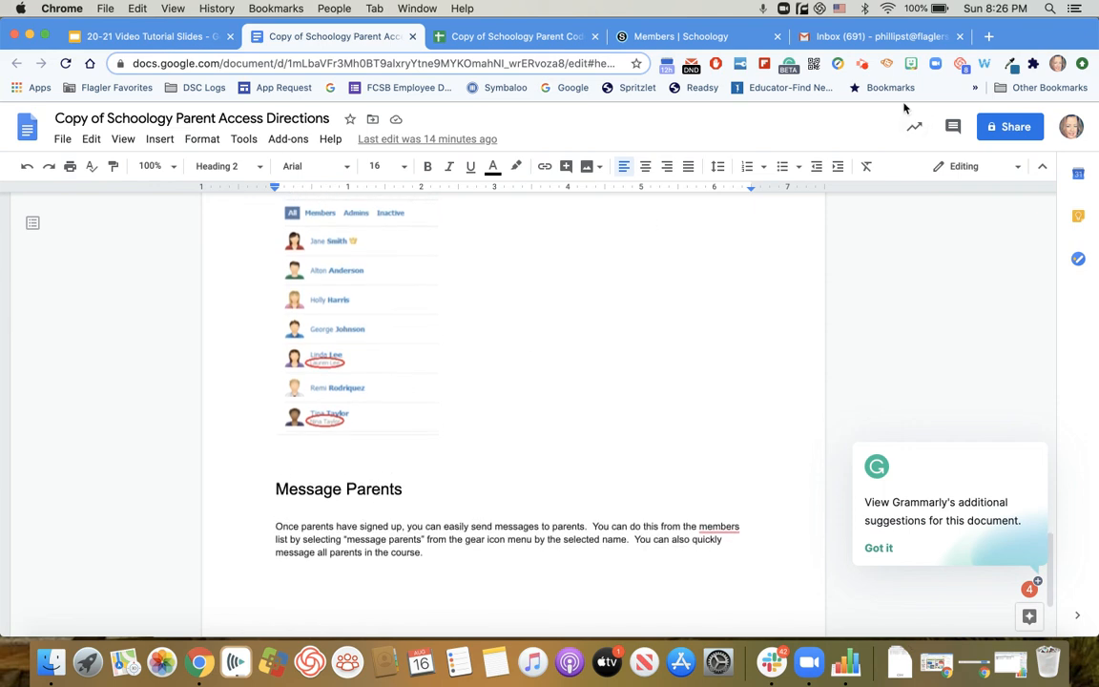
left_click(862, 64)
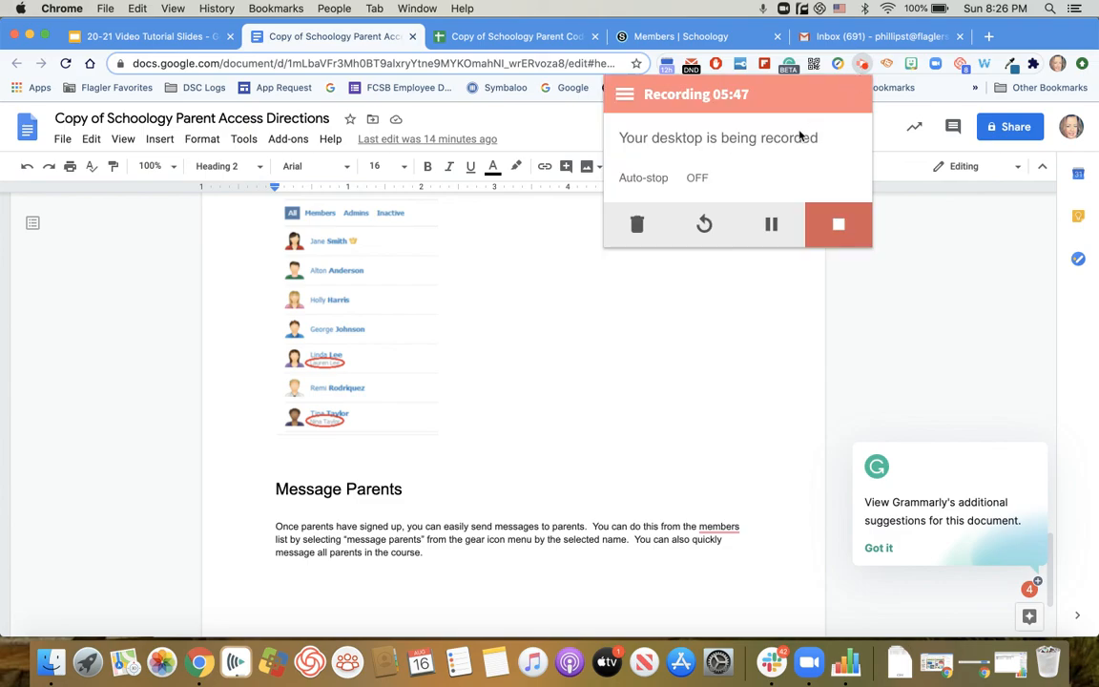